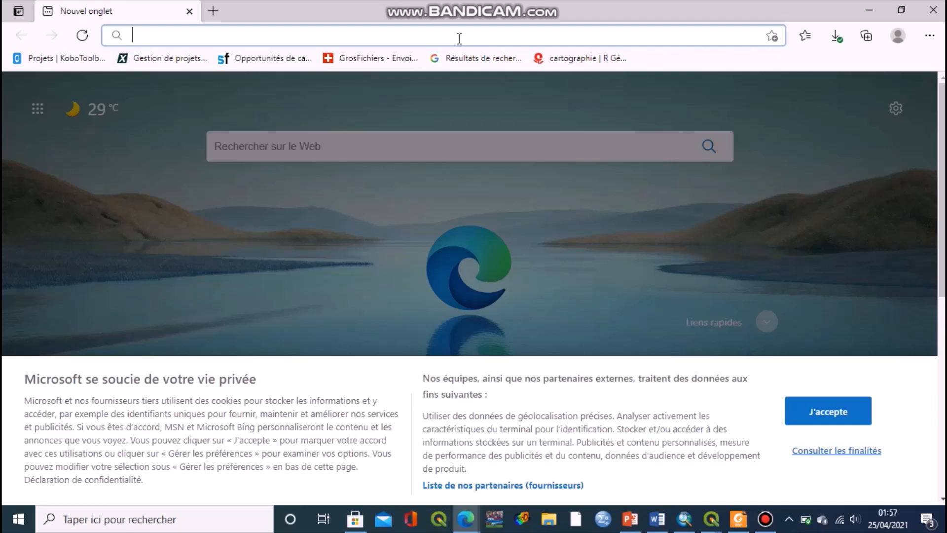
Search Bing for 'office du bac' from the Edge address bar.
{"action": "type", "text": "o"}
{"action": "key", "text": "Return"}
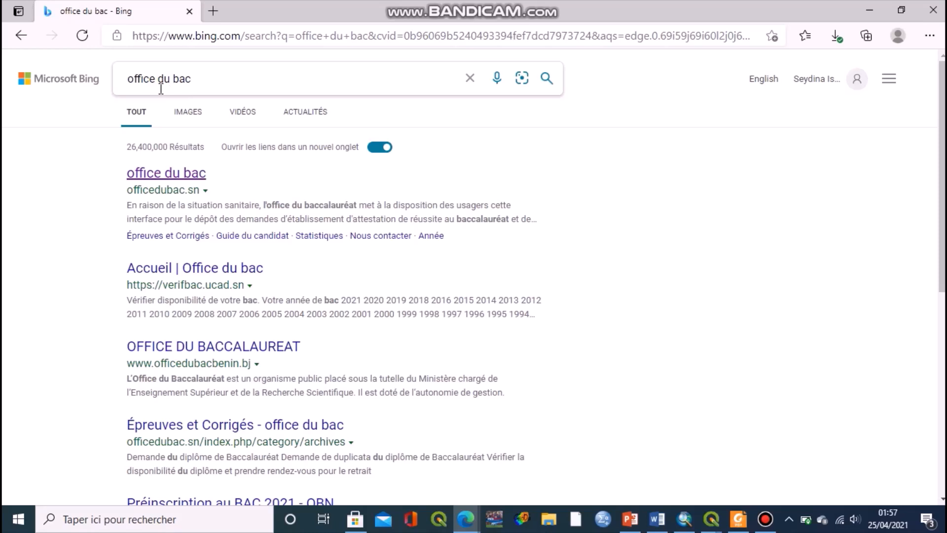
Open the officedubac.sn result and follow the 'Demande du diplôme de Baccalauréat' sidebar link.
{"action": "left_click", "coordinate": [188, 182]}
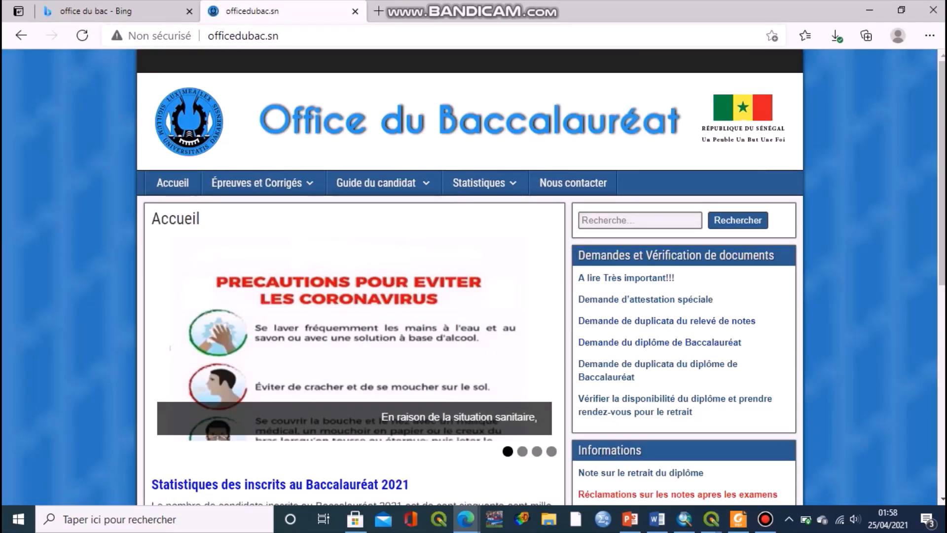
{"action": "scroll", "coordinate": [938, 505], "scroll_direction": "down", "scroll_amount": 1}
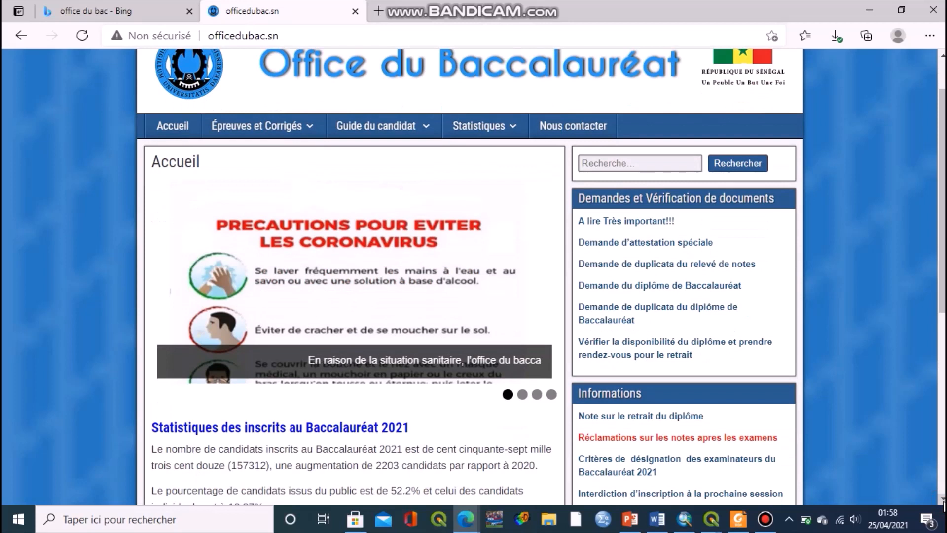
{"action": "left_click", "coordinate": [724, 289]}
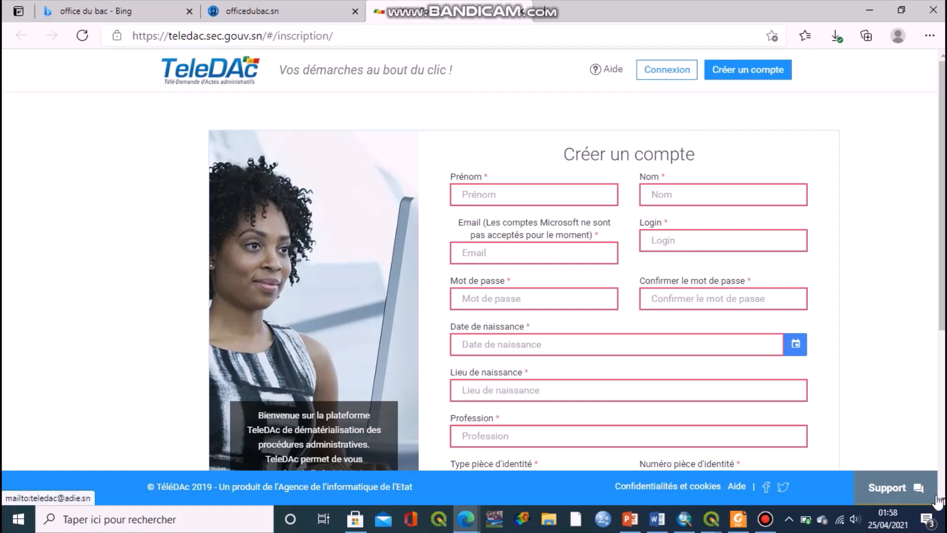
Scroll down to the blank Prénom, Nom, Email and Login fields of the form.
{"action": "scroll", "coordinate": [577, 168], "scroll_direction": "down", "scroll_amount": 1}
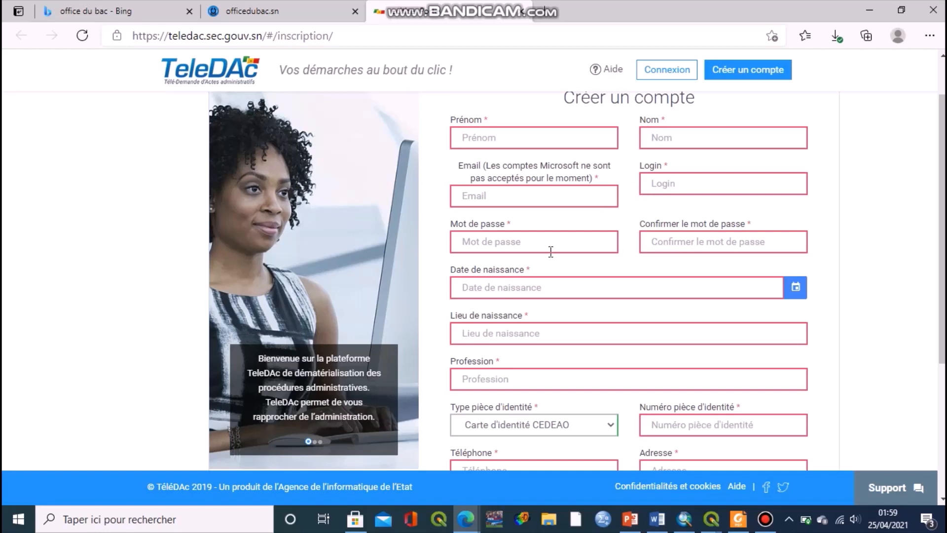
Enter a login name, the account password and the matching password confirmation.
{"action": "left_click", "coordinate": [676, 183]}
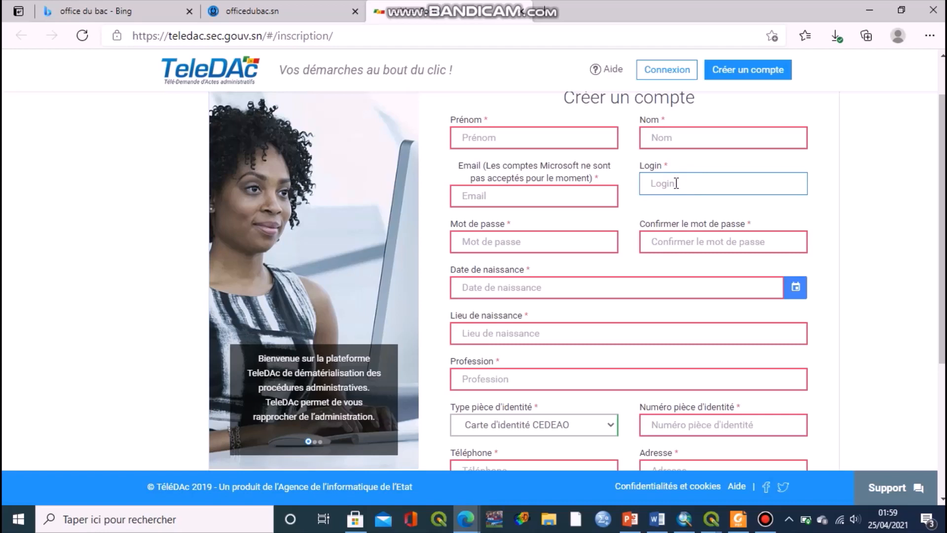
{"action": "type", "text": "dem12"}
{"action": "left_click", "coordinate": [545, 236]}
{"action": "type", "text": "d"}
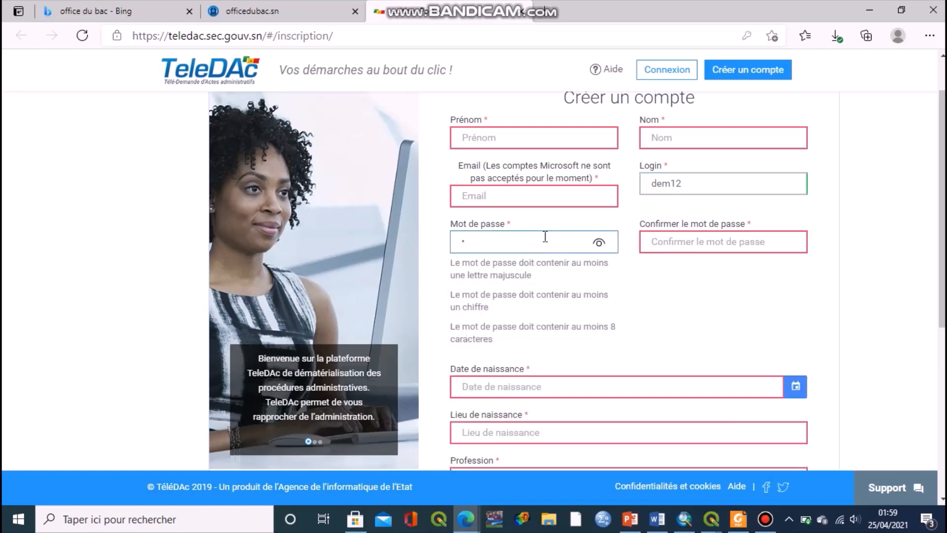
{"action": "type", "text": "e"}
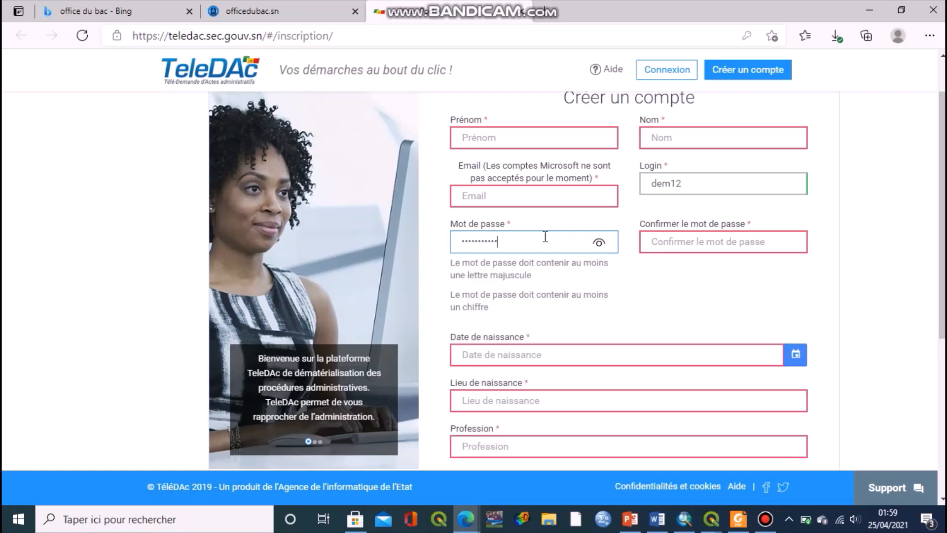
{"action": "left_click", "coordinate": [675, 243]}
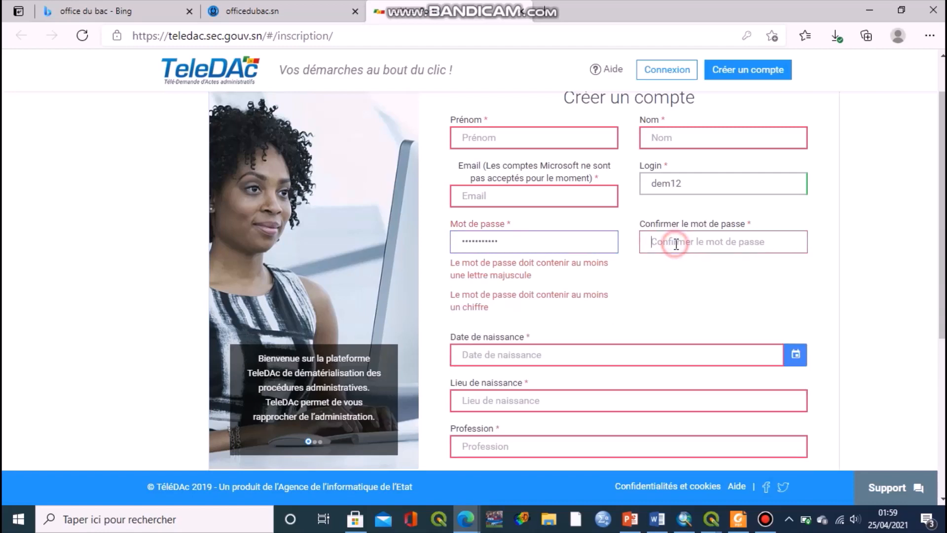
{"action": "type", "text": "dem"}
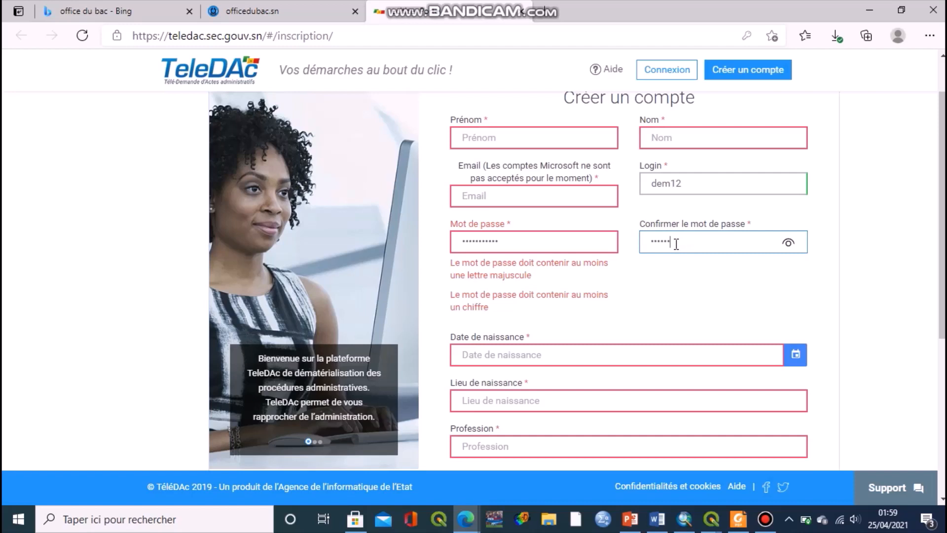
{"action": "type", "text": "•••••••"}
{"action": "left_click", "coordinate": [942, 499]}
{"action": "scroll", "coordinate": [942, 499], "scroll_direction": "down", "scroll_amount": 2}
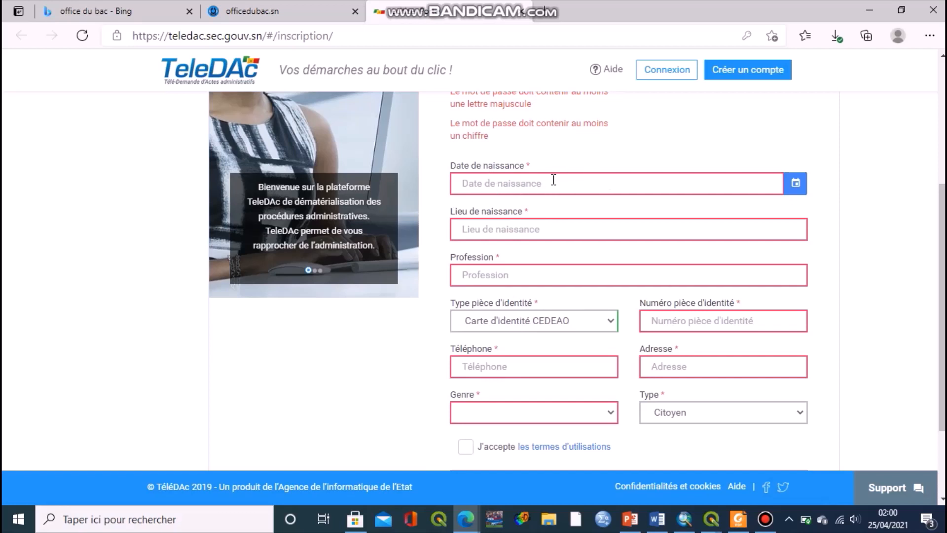
{"action": "left_click", "coordinate": [801, 192]}
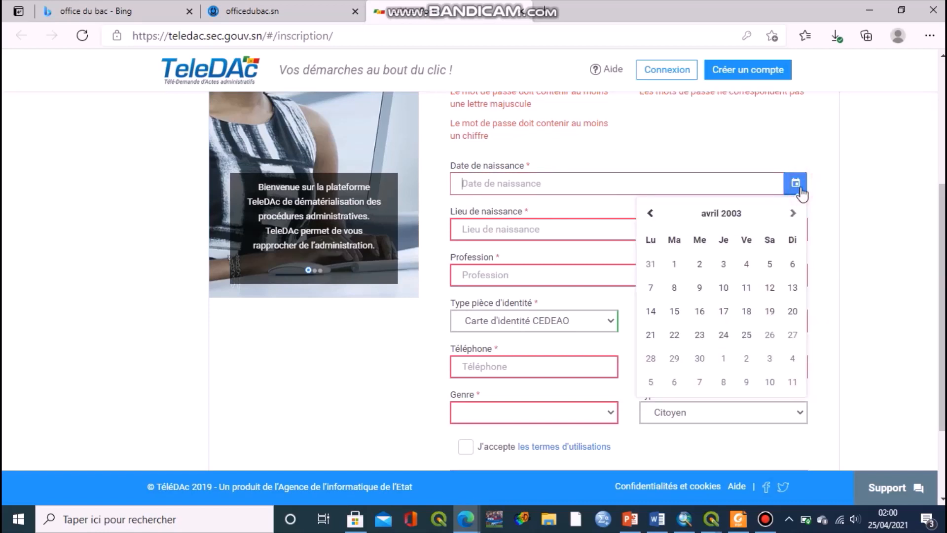
{"action": "left_click", "coordinate": [745, 219]}
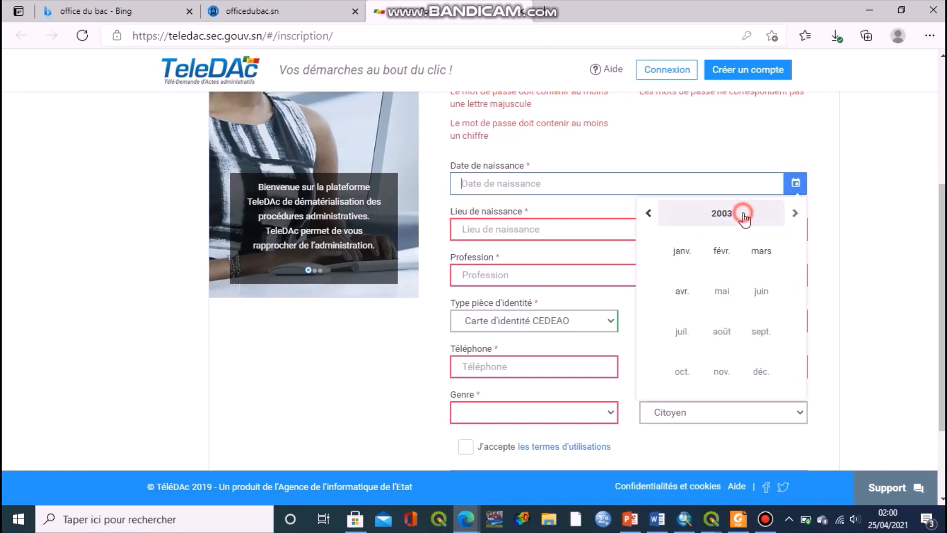
{"action": "left_click", "coordinate": [651, 217]}
{"action": "left_click", "coordinate": [651, 217]}
{"action": "left_click", "coordinate": [651, 217]}
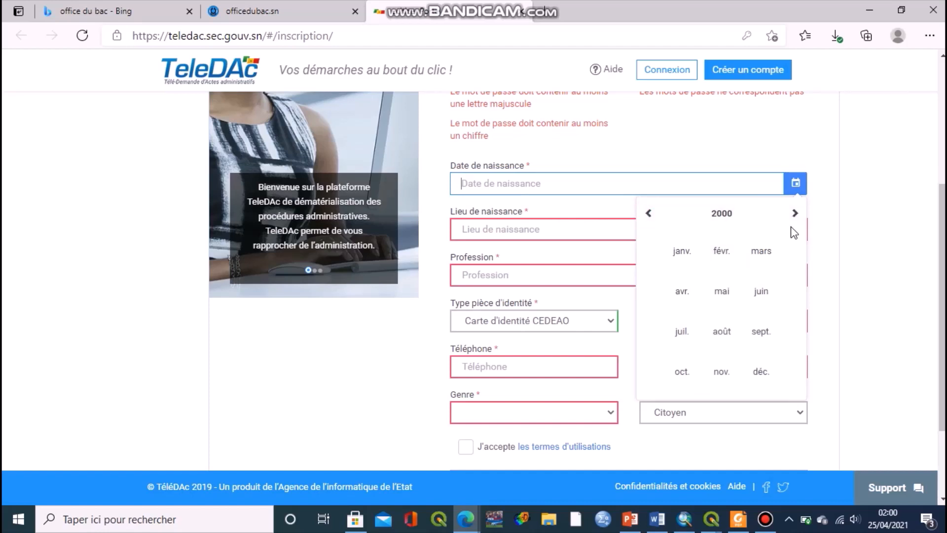
{"action": "left_click", "coordinate": [650, 215]}
{"action": "left_click", "coordinate": [650, 215]}
{"action": "left_click", "coordinate": [650, 215]}
{"action": "left_click", "coordinate": [651, 215]}
{"action": "left_click", "coordinate": [650, 215]}
{"action": "left_click", "coordinate": [650, 215]}
{"action": "left_click", "coordinate": [650, 215]}
{"action": "left_click", "coordinate": [651, 215]}
{"action": "left_click", "coordinate": [650, 216]}
{"action": "left_click", "coordinate": [650, 215]}
{"action": "left_click", "coordinate": [650, 215]}
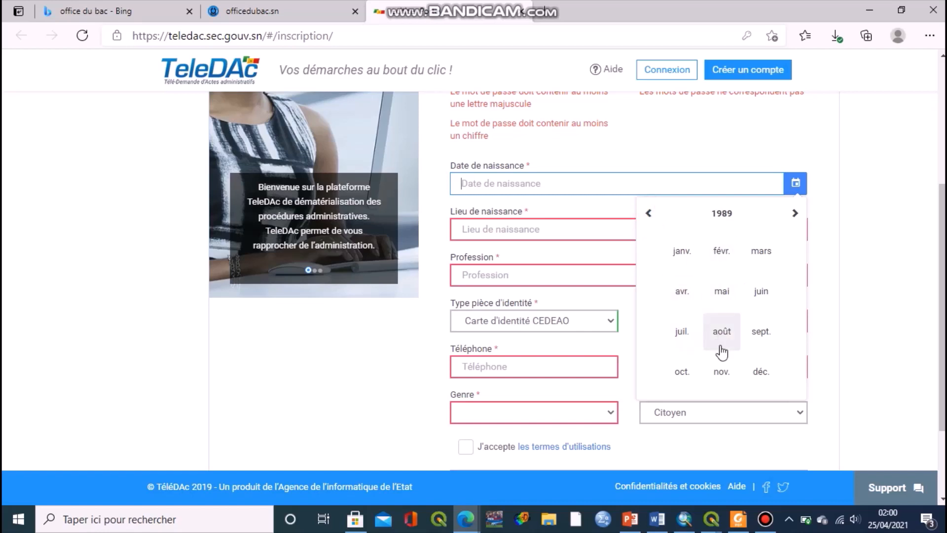
{"action": "left_click", "coordinate": [680, 292]}
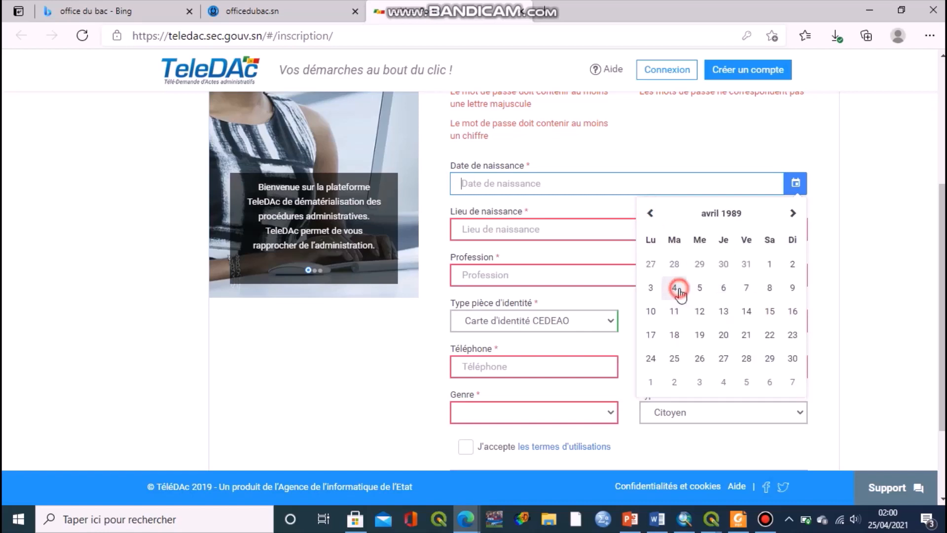
{"action": "left_click", "coordinate": [721, 291]}
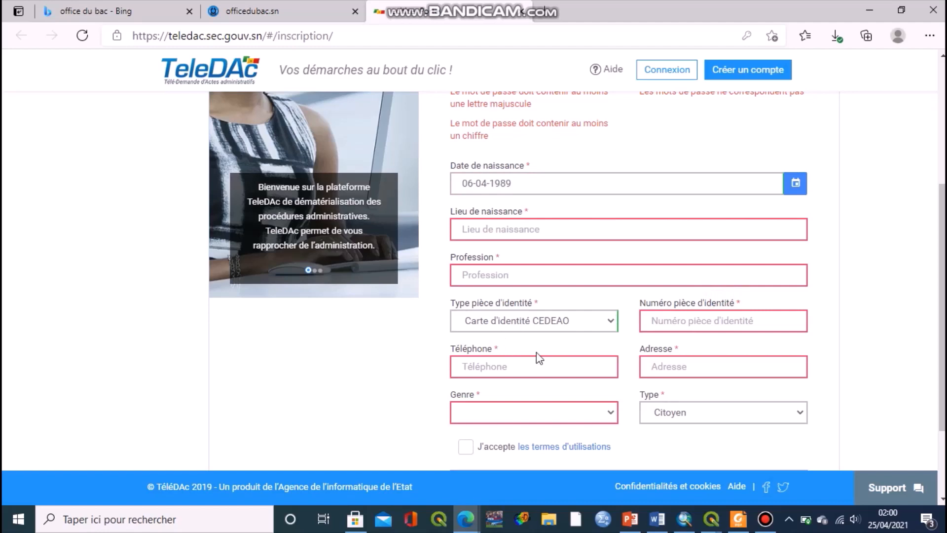
{"action": "left_click", "coordinate": [485, 231]}
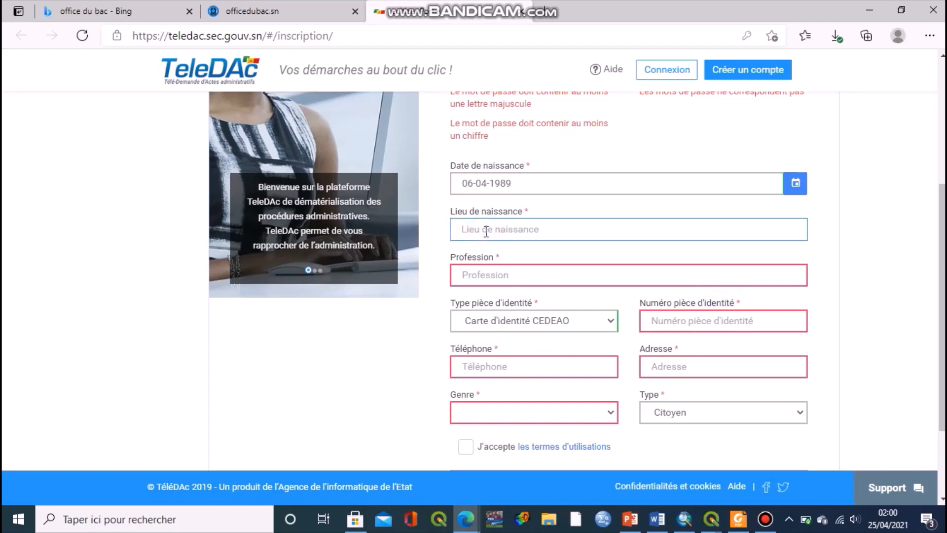
Enter Dakar as the Lieu de naissance.
{"action": "type", "text": "Dakar"}
{"action": "scroll", "coordinate": [938, 498], "scroll_direction": "down", "scroll_amount": 3}
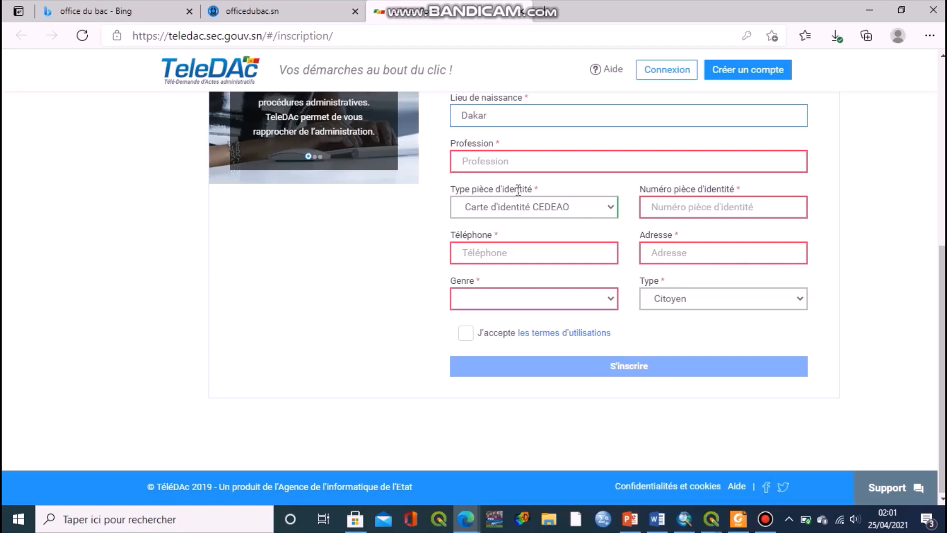
Set the Type pièce d'identité to Carte d'identité CEDEAO.
{"action": "left_click", "coordinate": [616, 211]}
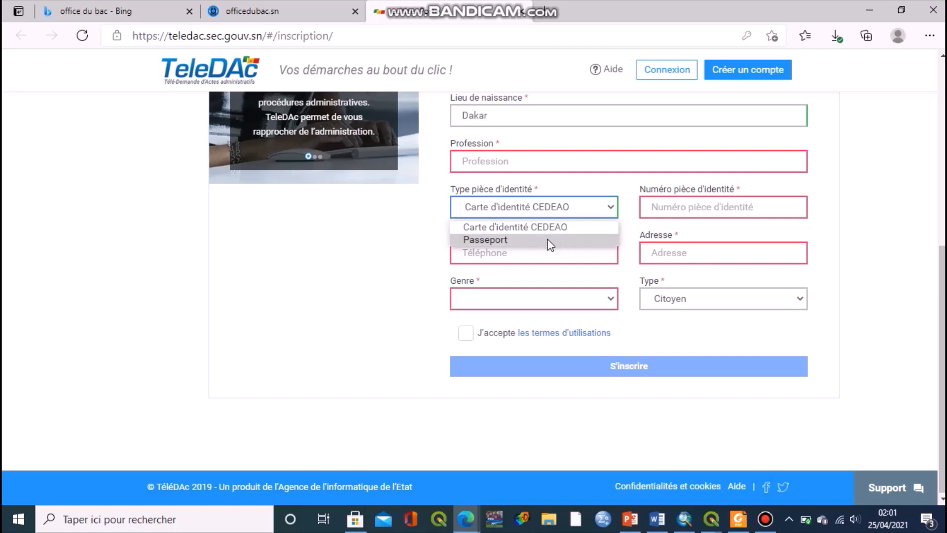
{"action": "left_click", "coordinate": [594, 196]}
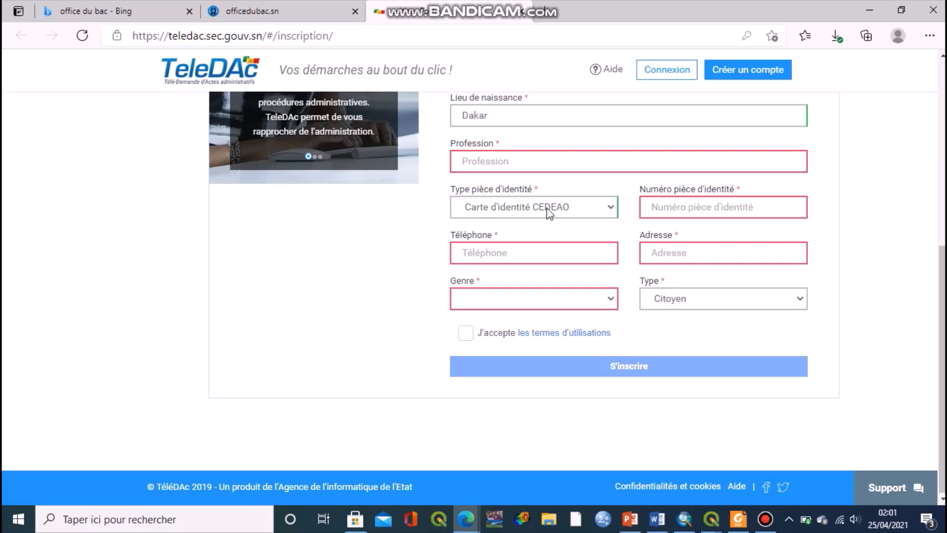
{"action": "left_click", "coordinate": [698, 211]}
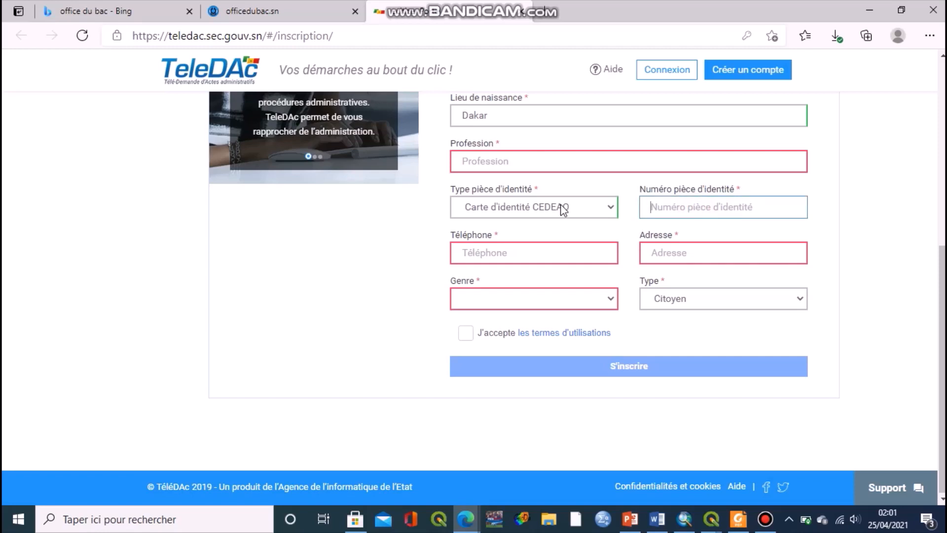
{"action": "left_click", "coordinate": [579, 204]}
{"action": "left_click", "coordinate": [585, 239]}
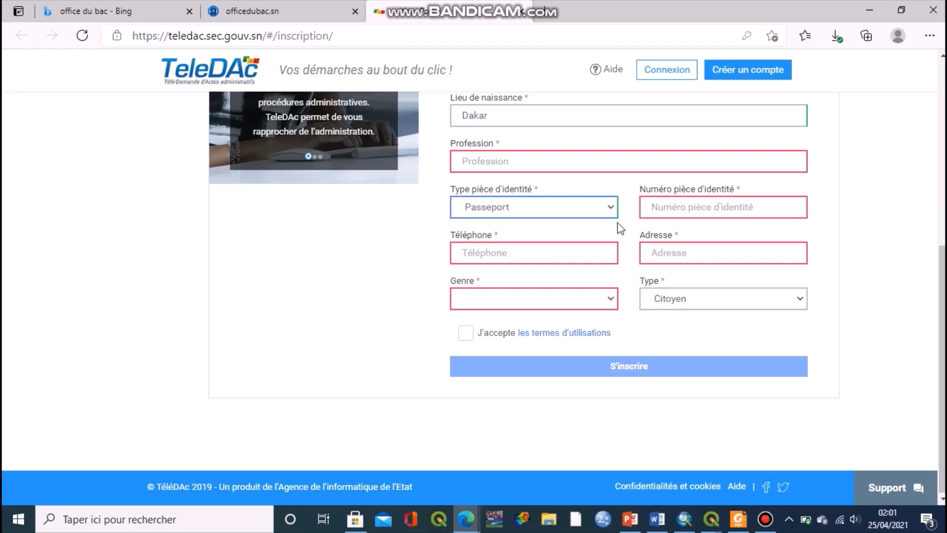
{"action": "left_click", "coordinate": [720, 204]}
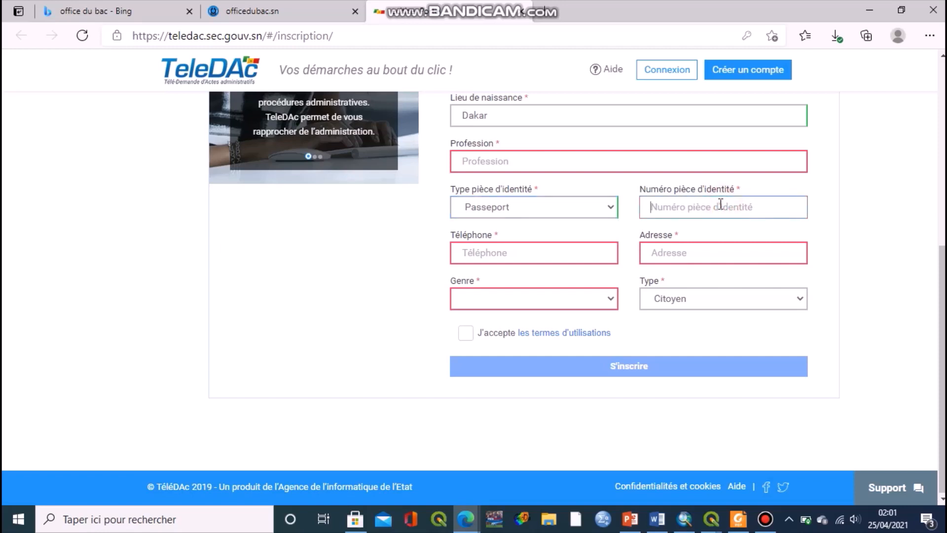
{"action": "left_click", "coordinate": [607, 209]}
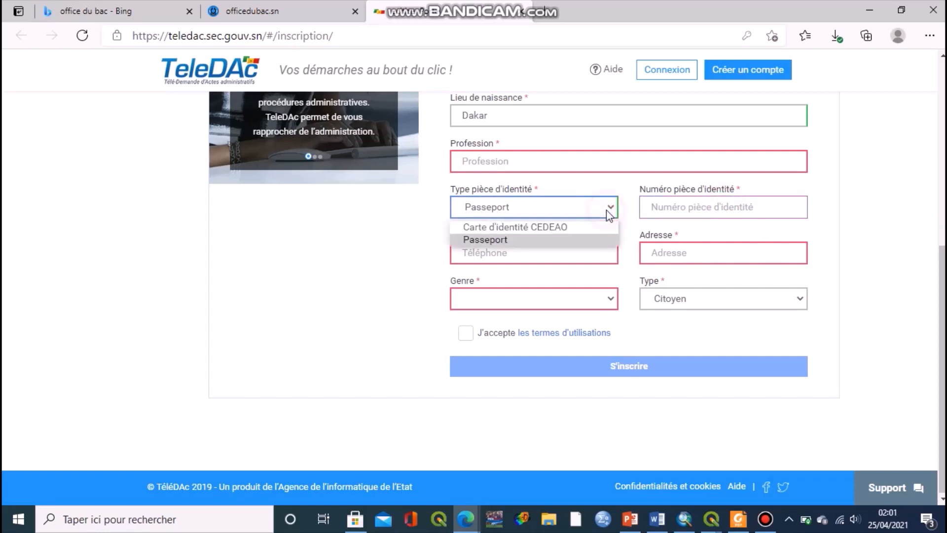
{"action": "left_click", "coordinate": [588, 229]}
Go over the phone, address, gender and account-type fields, keeping Citoyen, and accept the terms.
{"action": "left_click", "coordinate": [540, 252]}
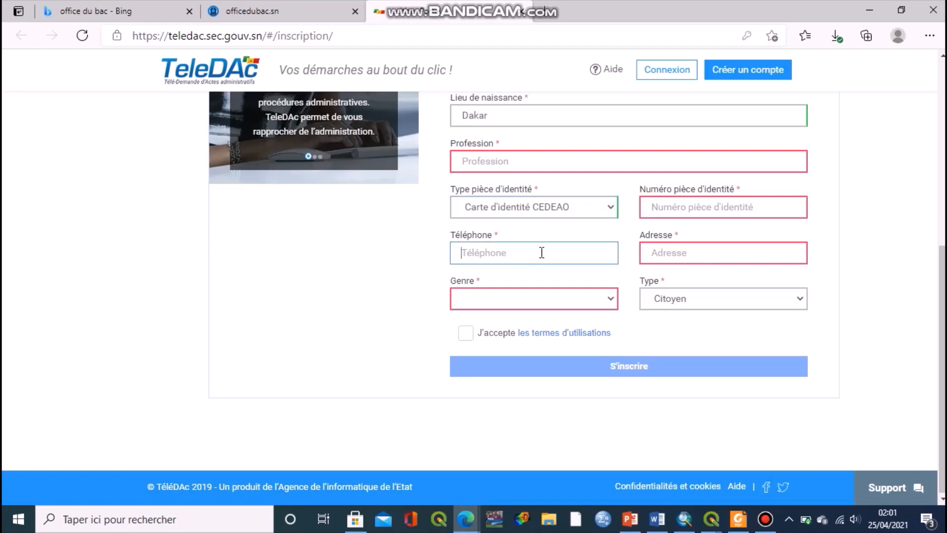
{"action": "left_click", "coordinate": [678, 250]}
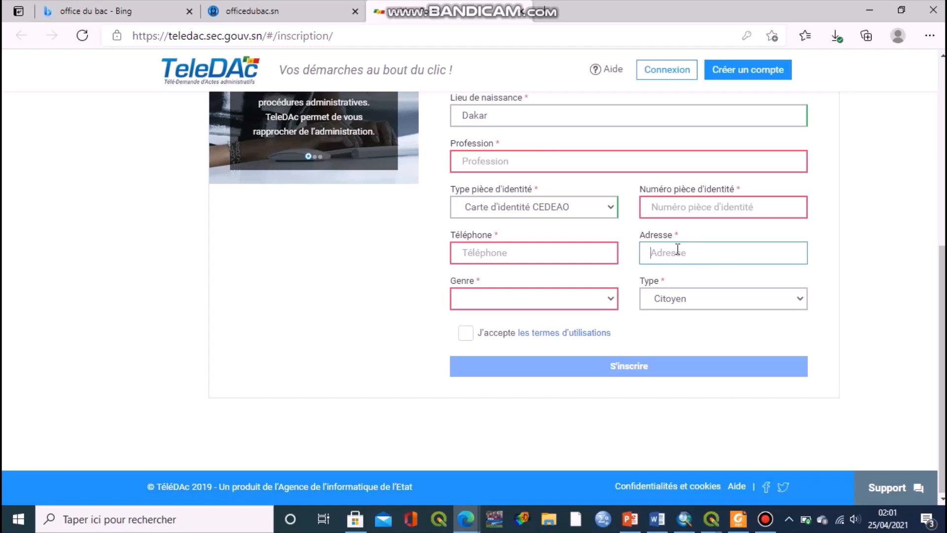
{"action": "left_click", "coordinate": [498, 299]}
{"action": "left_click", "coordinate": [549, 281]}
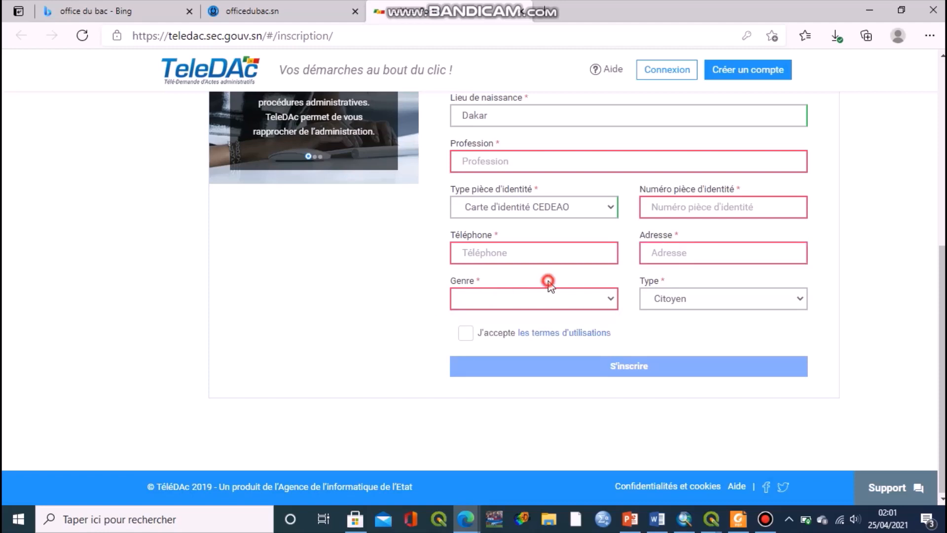
{"action": "left_click", "coordinate": [682, 301]}
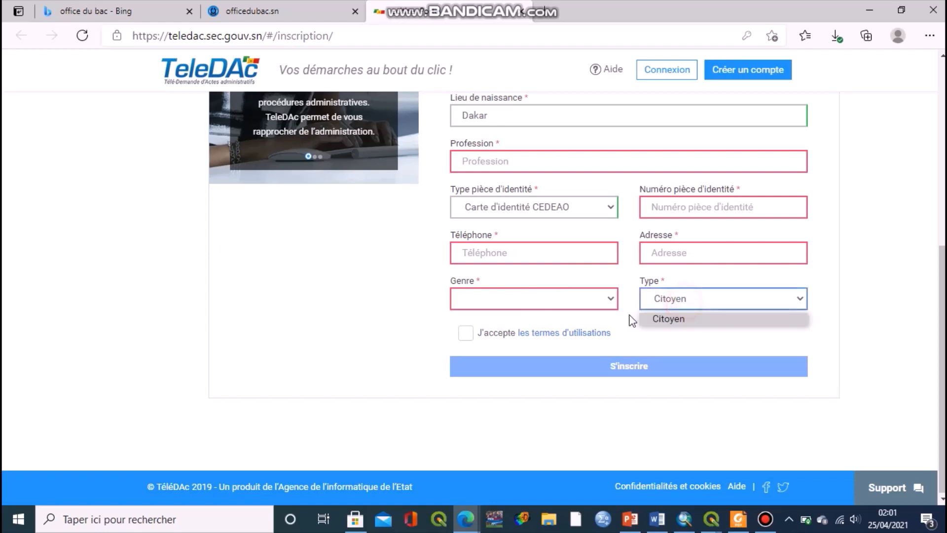
{"action": "left_click", "coordinate": [605, 316]}
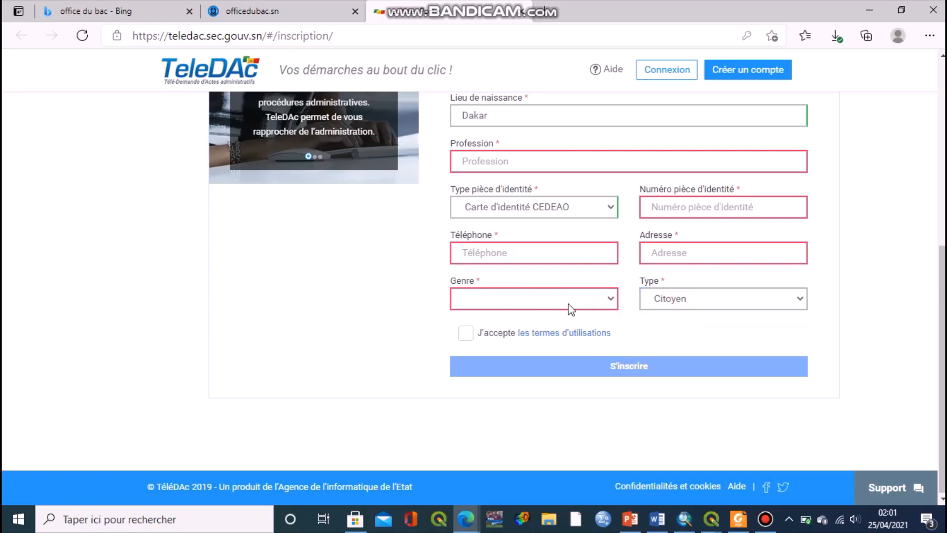
{"action": "left_click", "coordinate": [464, 339]}
Scroll up and down through the whole registration form to review it.
{"action": "scroll", "coordinate": [942, 308], "scroll_direction": "up", "scroll_amount": 5}
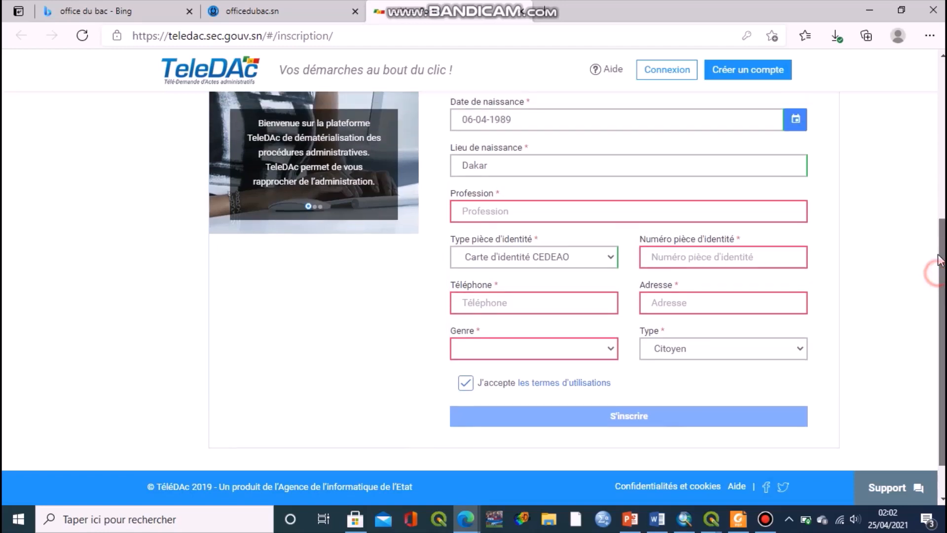
{"action": "scroll", "coordinate": [629, 281], "scroll_direction": "up", "scroll_amount": 1}
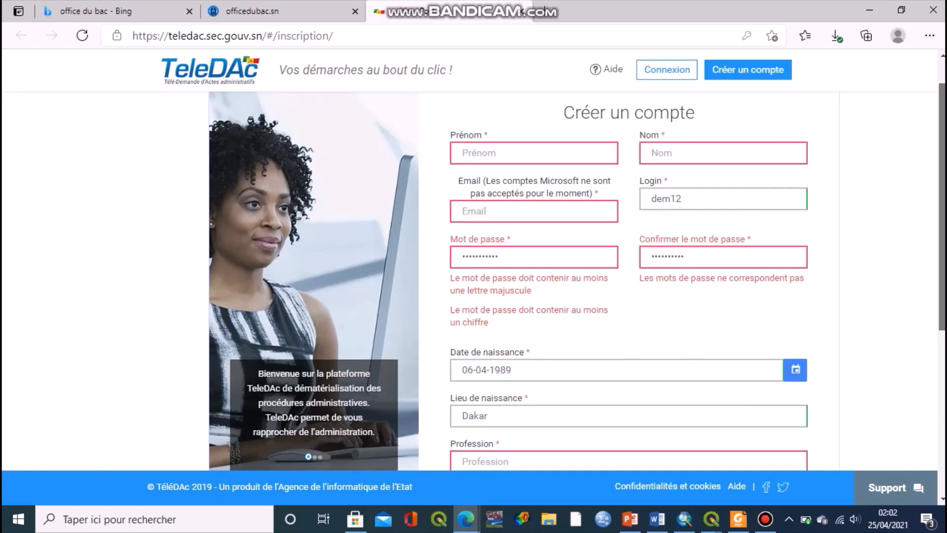
{"action": "scroll", "coordinate": [629, 282], "scroll_direction": "down", "scroll_amount": 3}
{"action": "scroll", "coordinate": [942, 261], "scroll_direction": "down", "scroll_amount": 2}
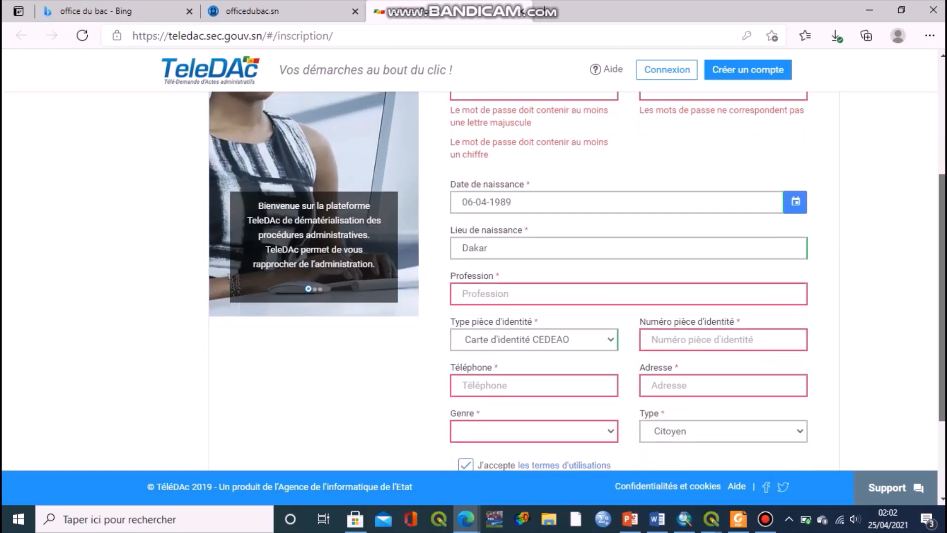
{"action": "scroll", "coordinate": [943, 261], "scroll_direction": "down", "scroll_amount": 2}
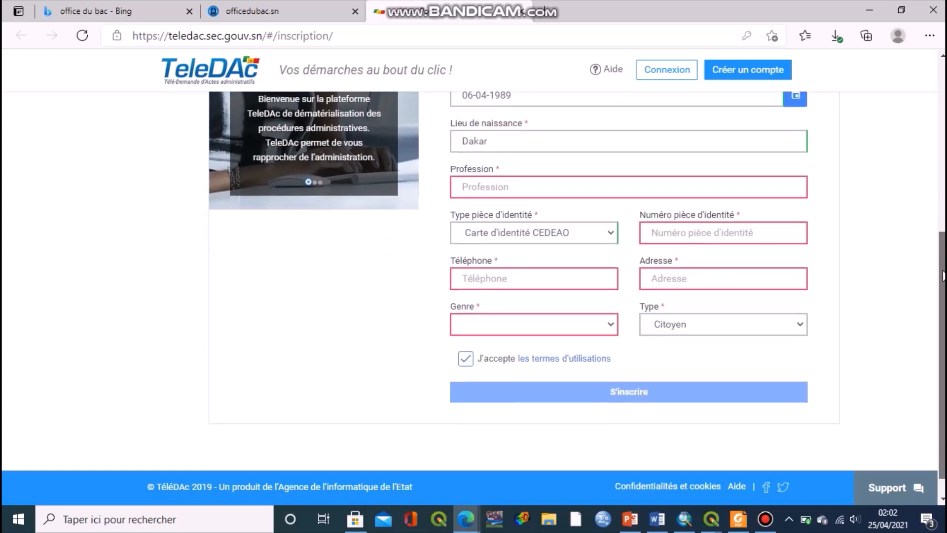
{"action": "scroll", "coordinate": [943, 276], "scroll_direction": "down", "scroll_amount": 1}
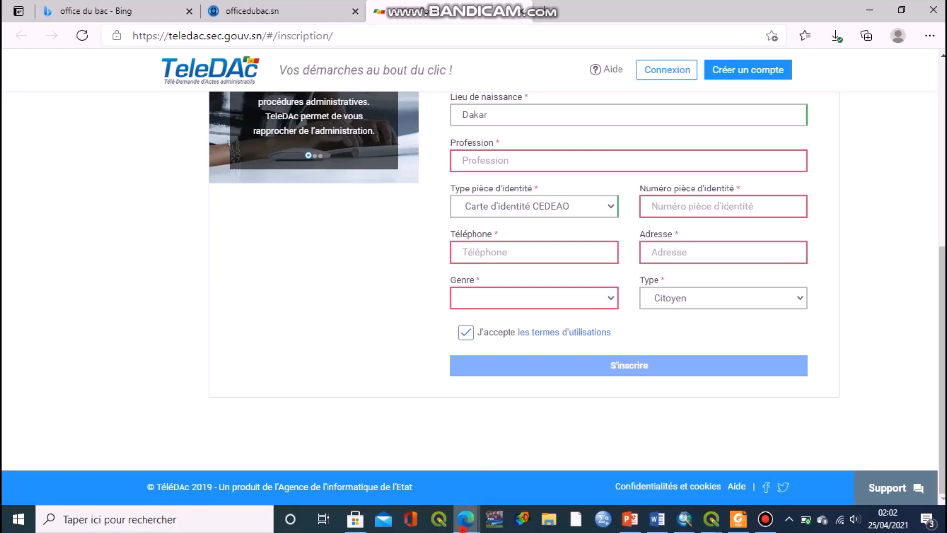
Return to the registration form window, then launch Windows Mail from the taskbar.
{"action": "left_click", "coordinate": [463, 531]}
{"action": "left_click", "coordinate": [564, 472]}
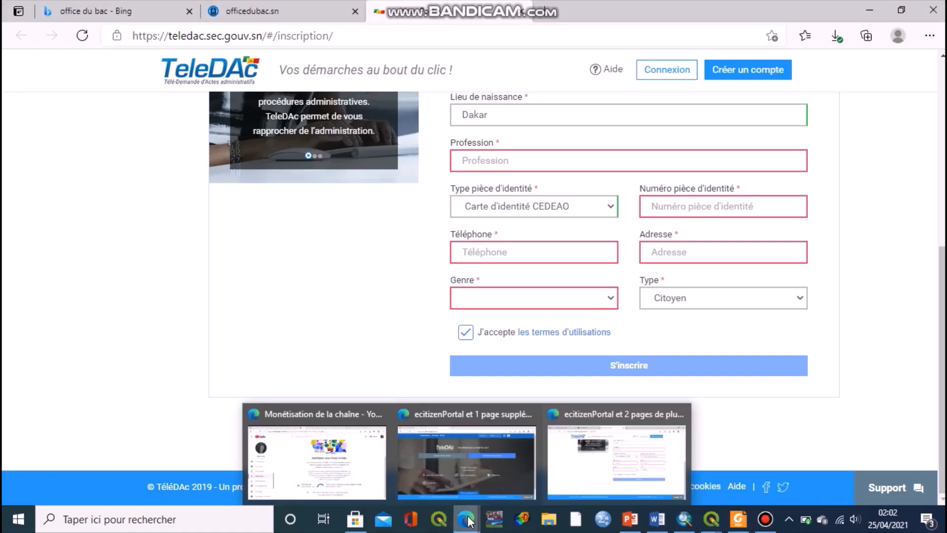
{"action": "left_click", "coordinate": [384, 520]}
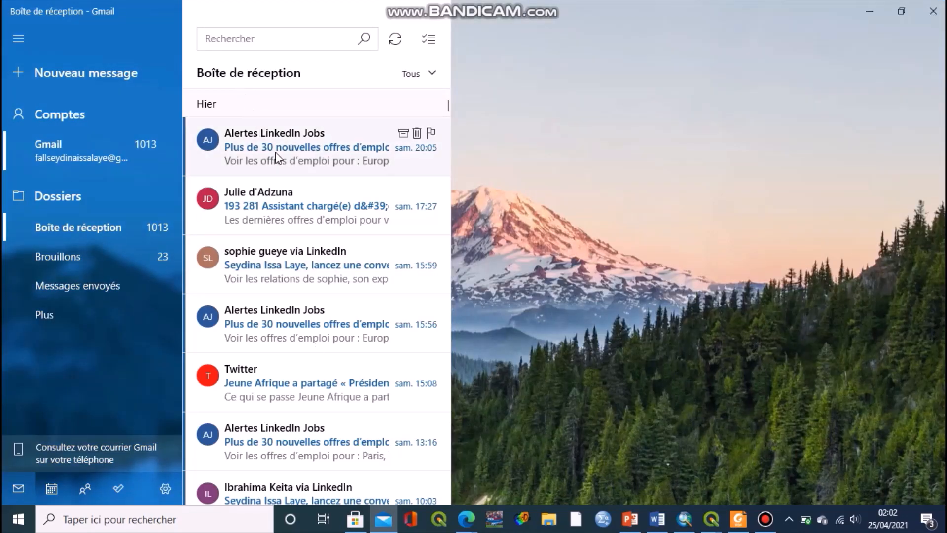
Search all mail for 'teledac' and open the 'TéléDac : Activation de votre compte' message.
{"action": "left_click", "coordinate": [254, 36]}
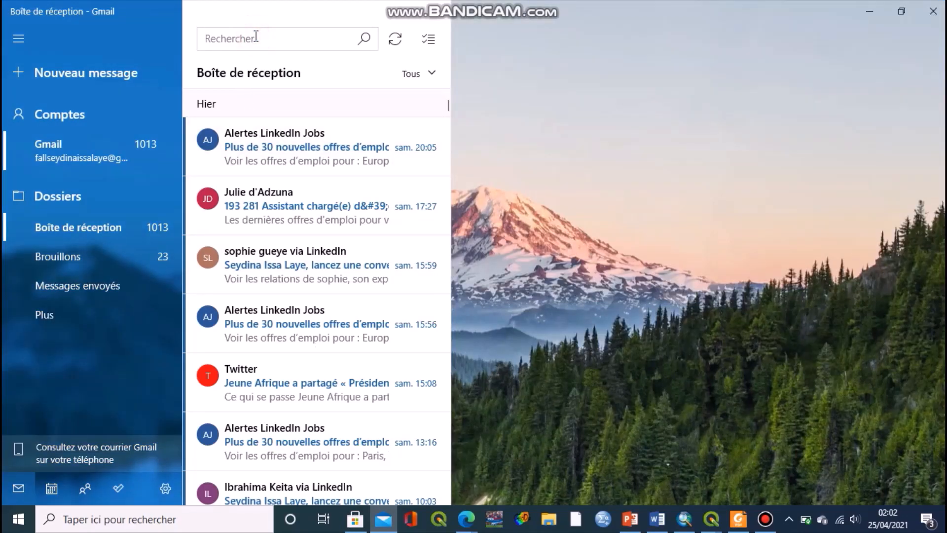
{"action": "type", "text": "t"}
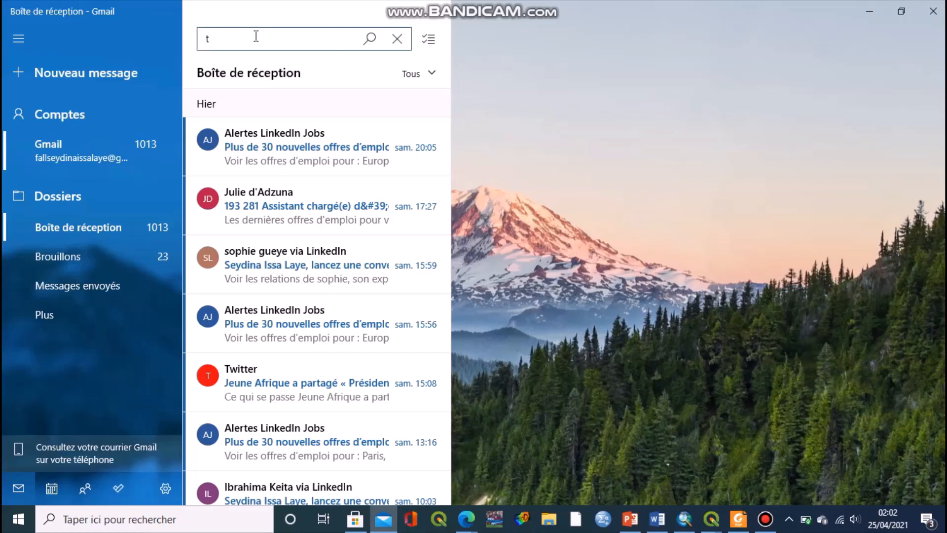
{"action": "type", "text": "eledac"}
{"action": "key", "text": "Return"}
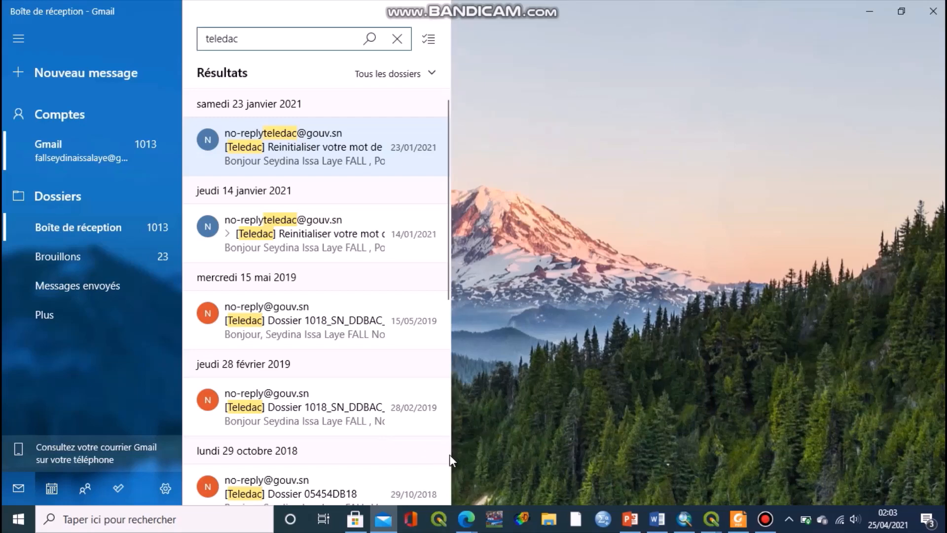
{"action": "scroll", "coordinate": [449, 454], "scroll_direction": "down", "scroll_amount": 5}
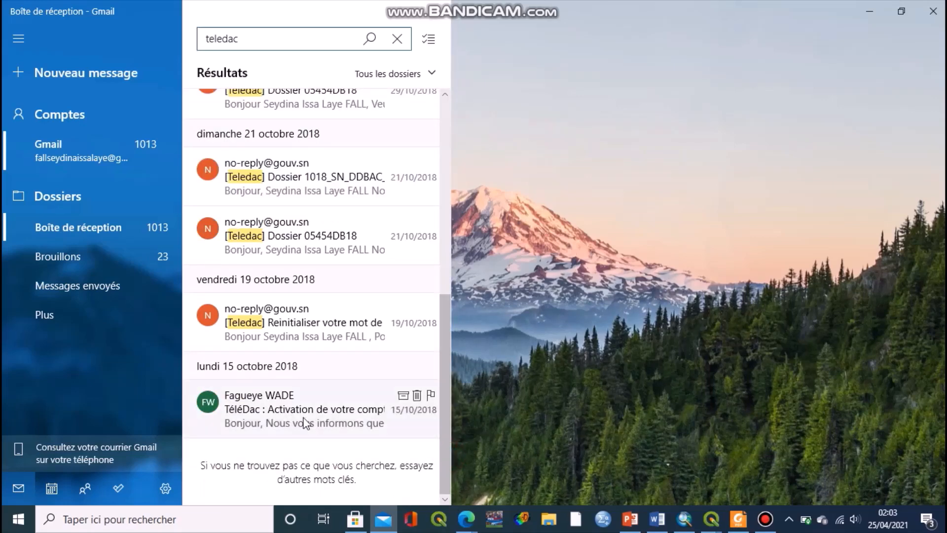
{"action": "left_click", "coordinate": [318, 413]}
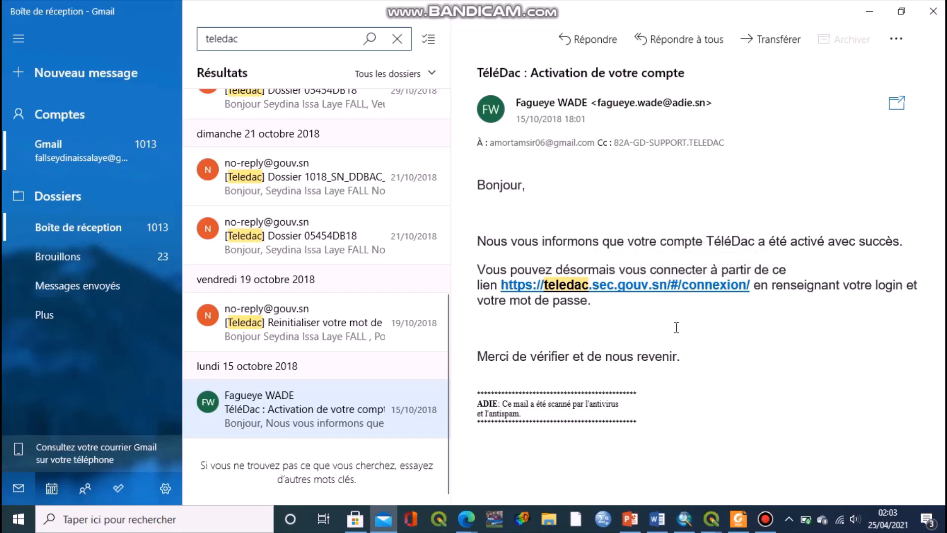
Follow the teledac.sec.gouv.sn/#/connexion link in the activation email.
{"action": "left_click", "coordinate": [662, 291]}
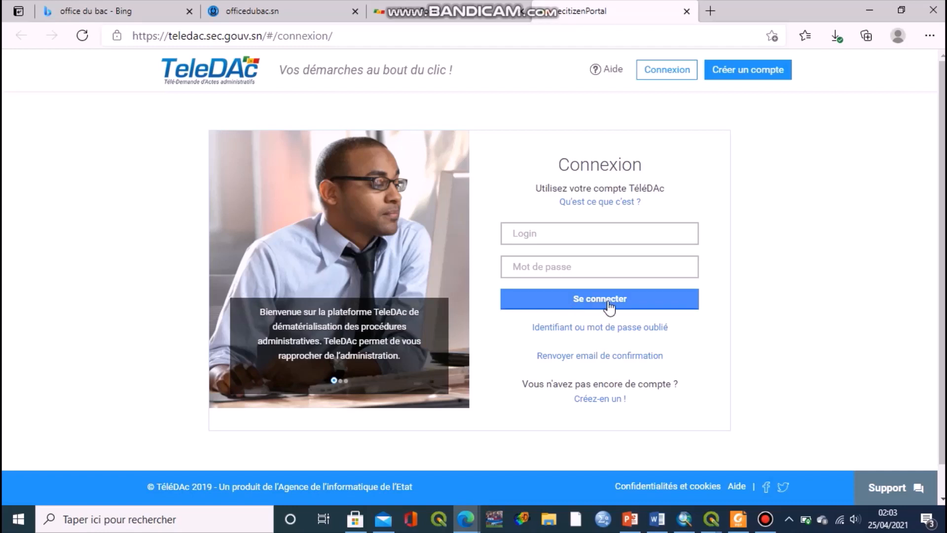
Switch to the Edge window showing the signed-in TeleDAC home page with its sectors.
{"action": "left_click", "coordinate": [418, 3]}
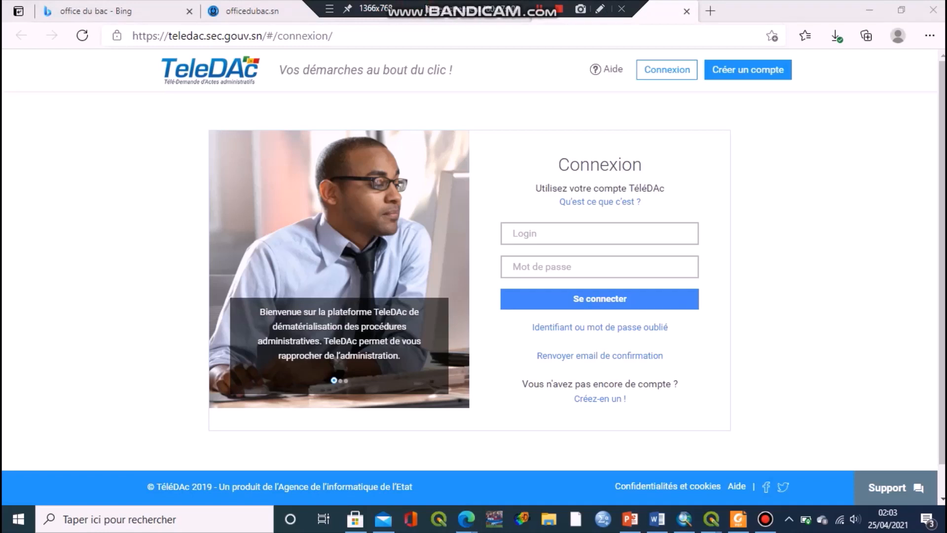
{"action": "left_click", "coordinate": [475, 16]}
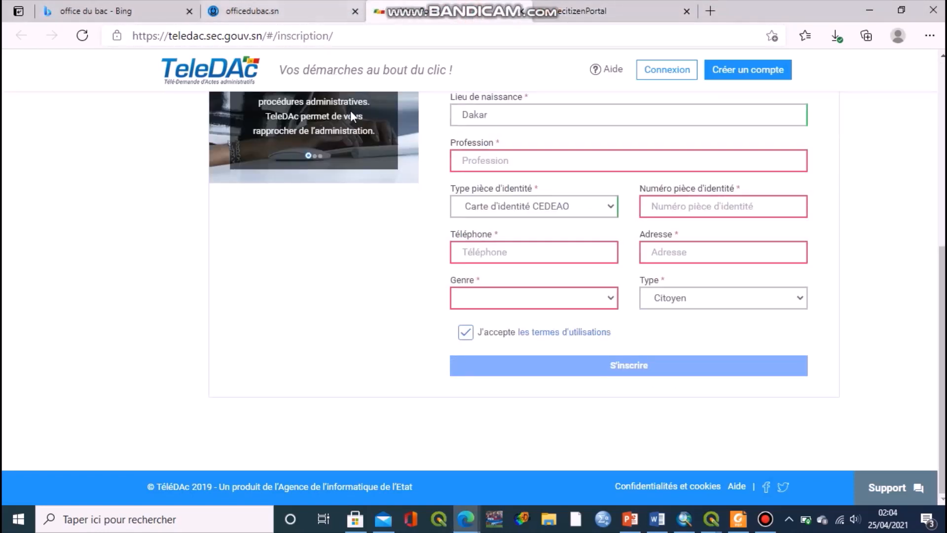
{"action": "mouse_move", "coordinate": [465, 523]}
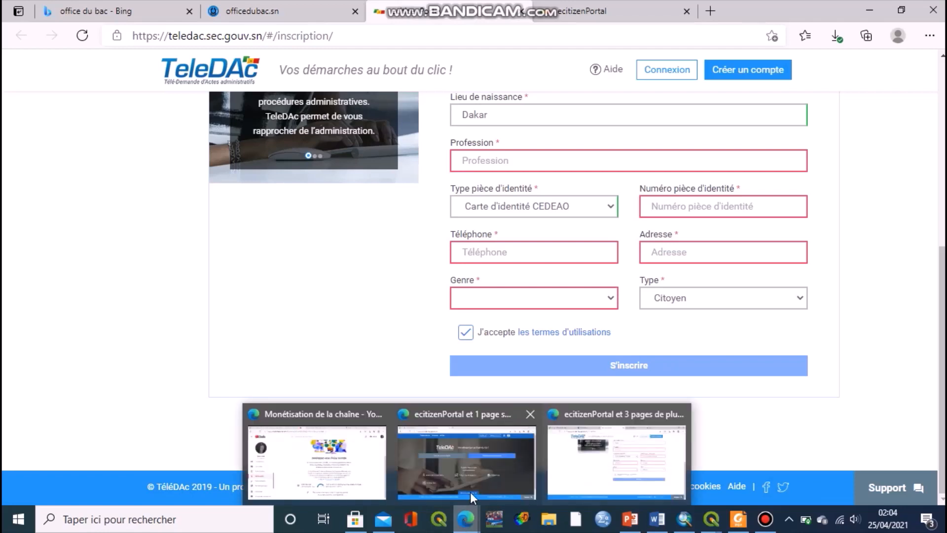
{"action": "left_click", "coordinate": [470, 491]}
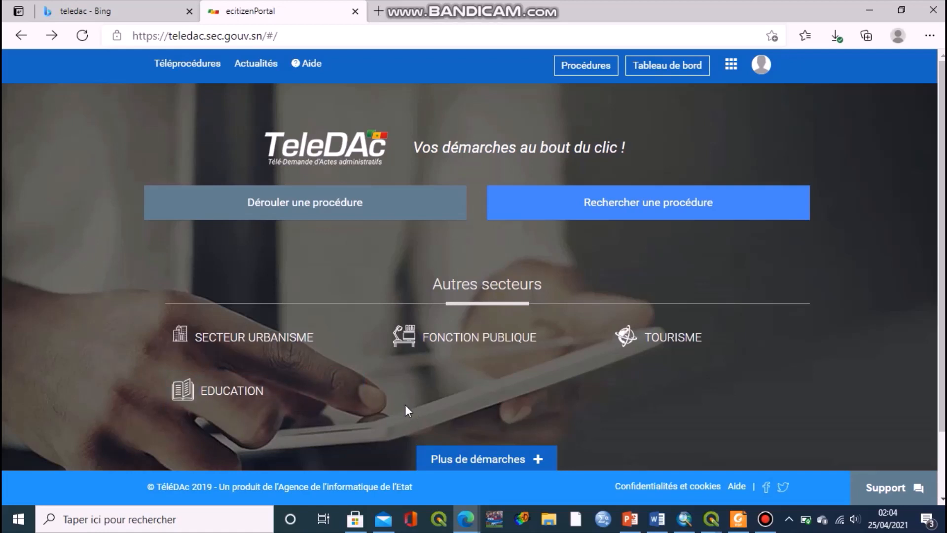
Open the EDUCATION sector and choose the Demande du Diplôme du BAC procedure.
{"action": "left_click", "coordinate": [265, 403]}
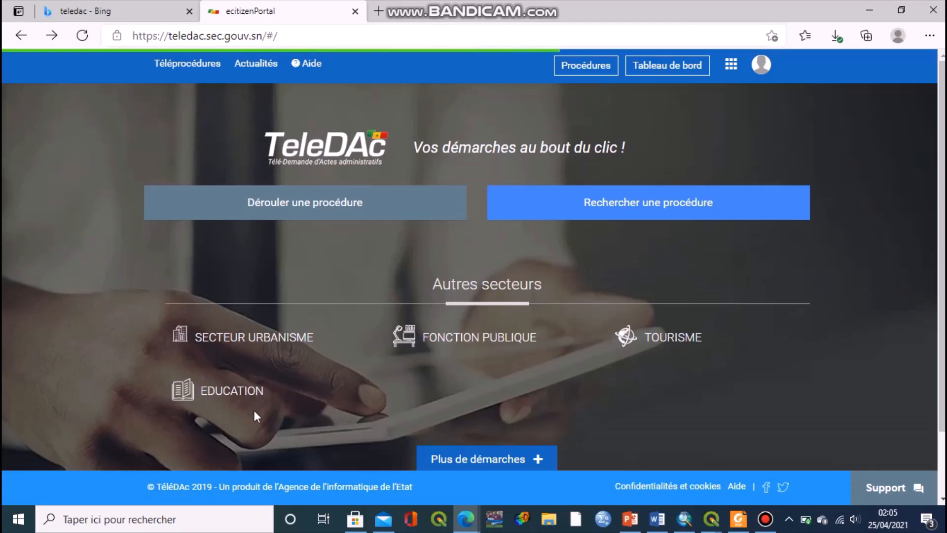
{"action": "left_click", "coordinate": [220, 402]}
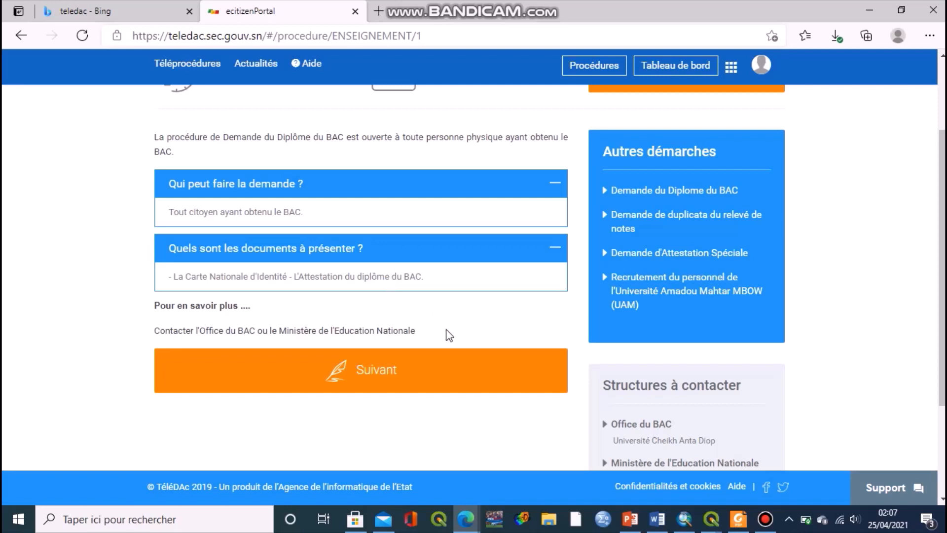
Start a new Demande du Diplôme du Bac request with Suivant.
{"action": "left_click", "coordinate": [413, 372]}
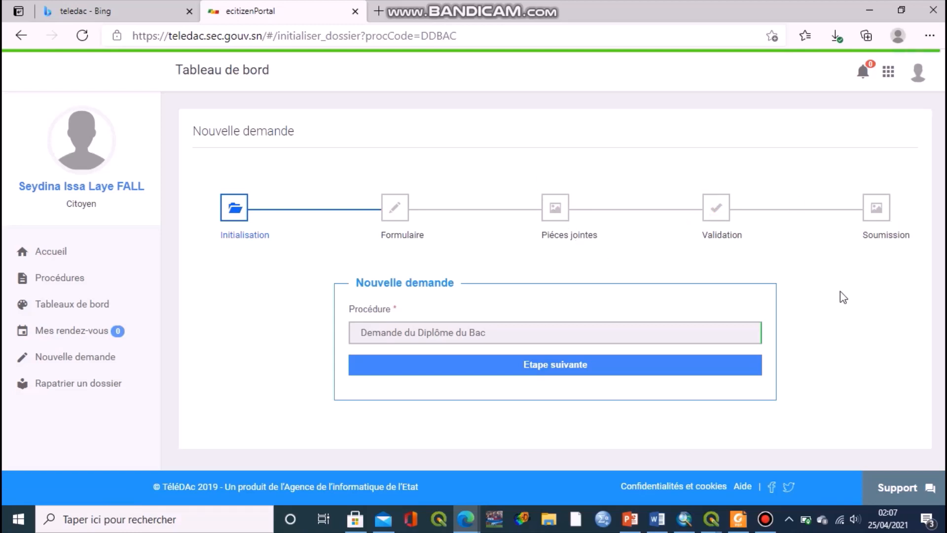
Advance the request from Initialisation to the Formulaire step.
{"action": "left_click", "coordinate": [568, 365]}
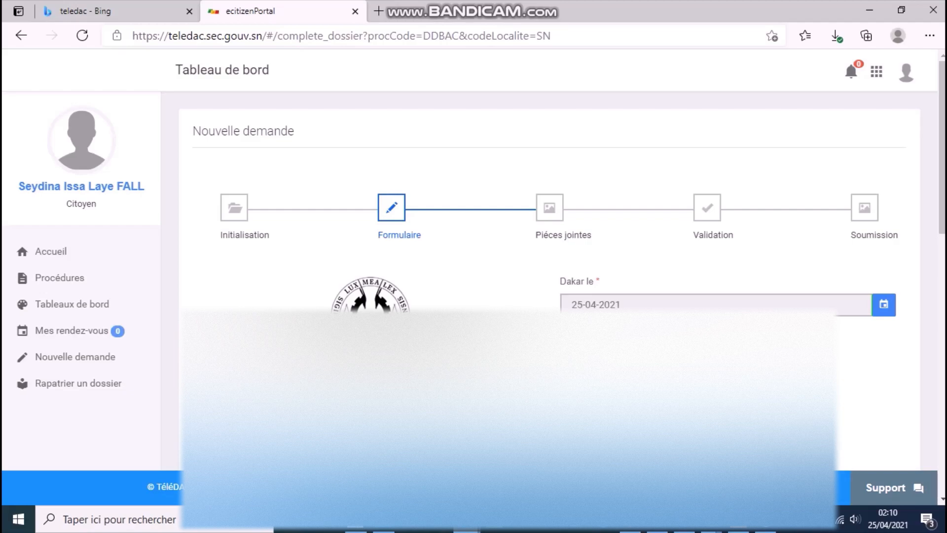
{"action": "scroll", "coordinate": [549, 296], "scroll_direction": "down", "scroll_amount": 15}
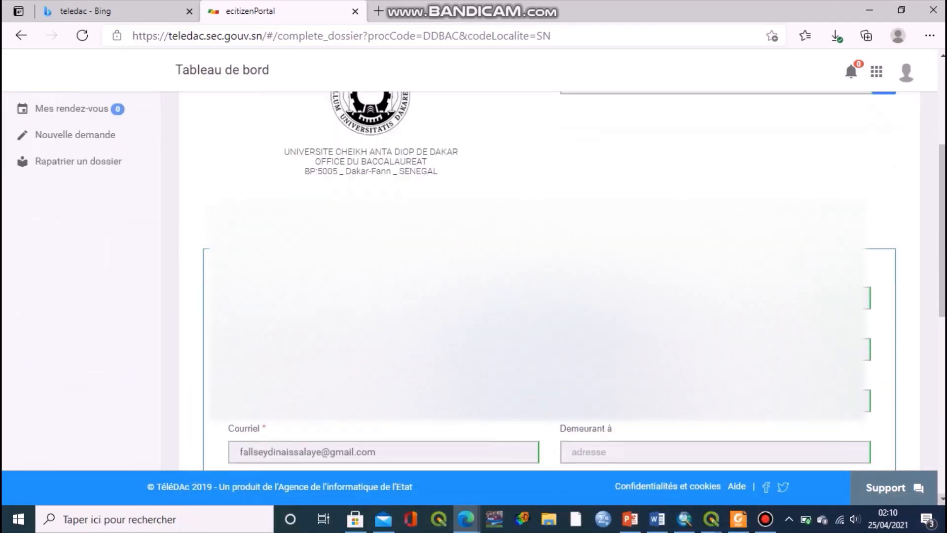
{"action": "scroll", "coordinate": [549, 296], "scroll_direction": "down", "scroll_amount": 2}
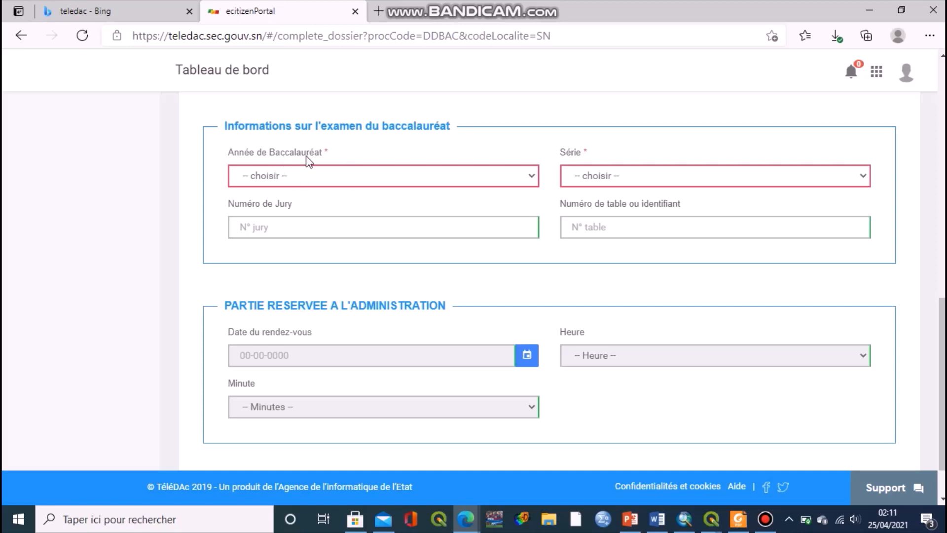
Select 2013 as the Année de Baccalauréat.
{"action": "left_click", "coordinate": [381, 173]}
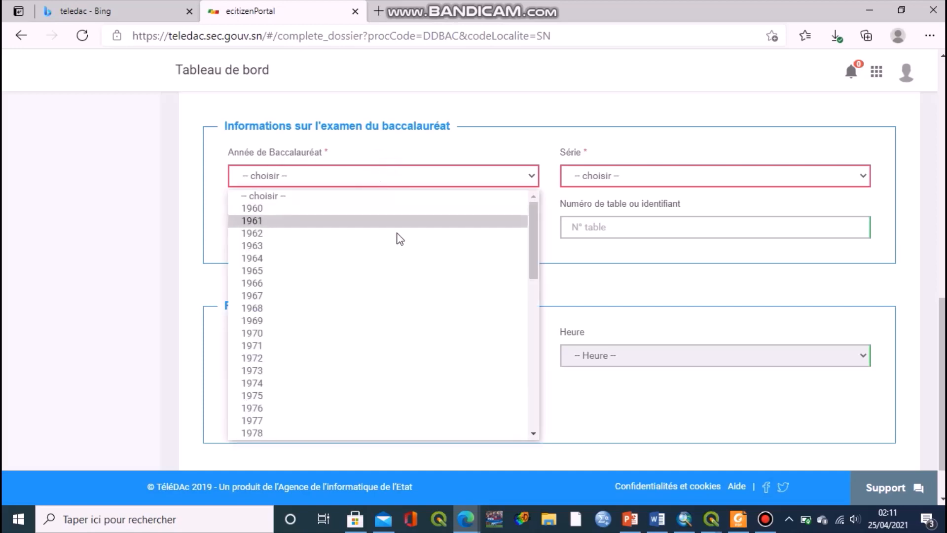
{"action": "left_click", "coordinate": [532, 434]}
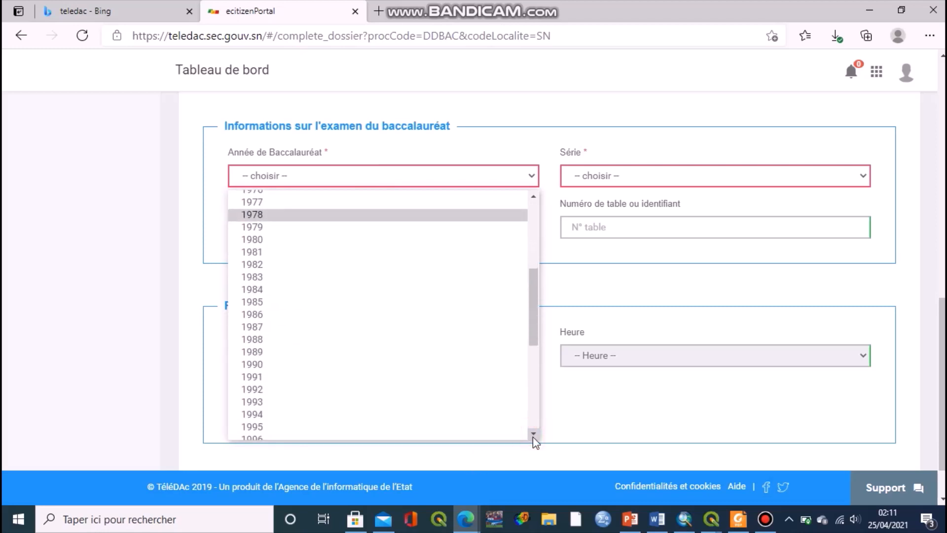
{"action": "left_click", "coordinate": [532, 435]}
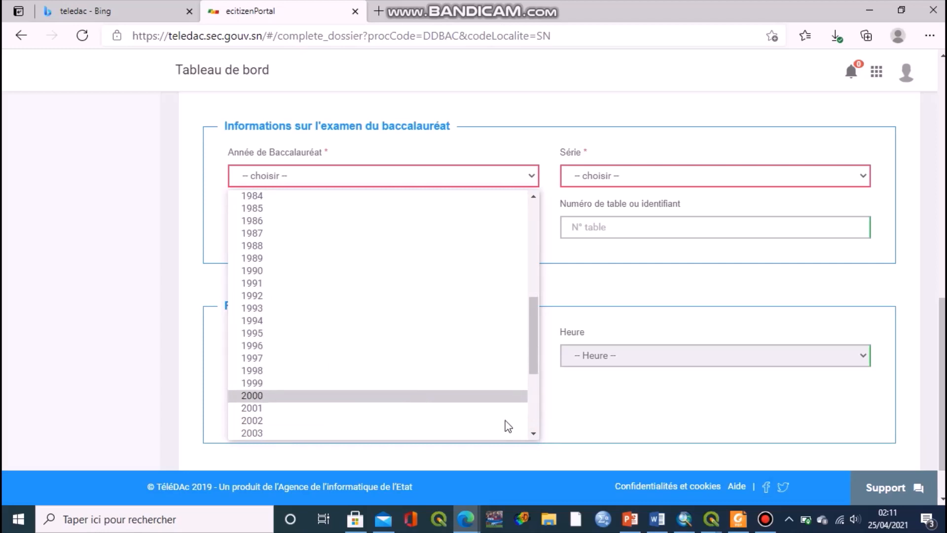
{"action": "left_click", "coordinate": [536, 217]}
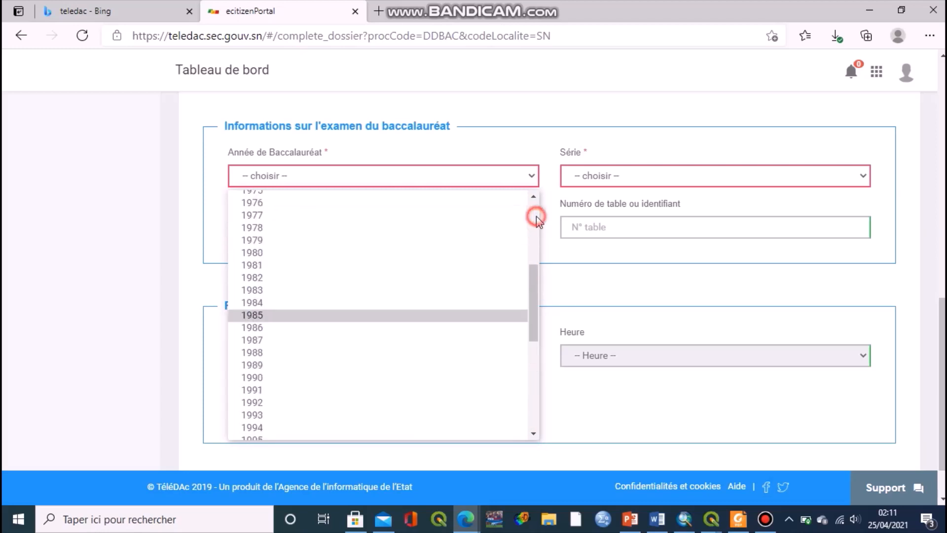
{"action": "left_click", "coordinate": [532, 400]}
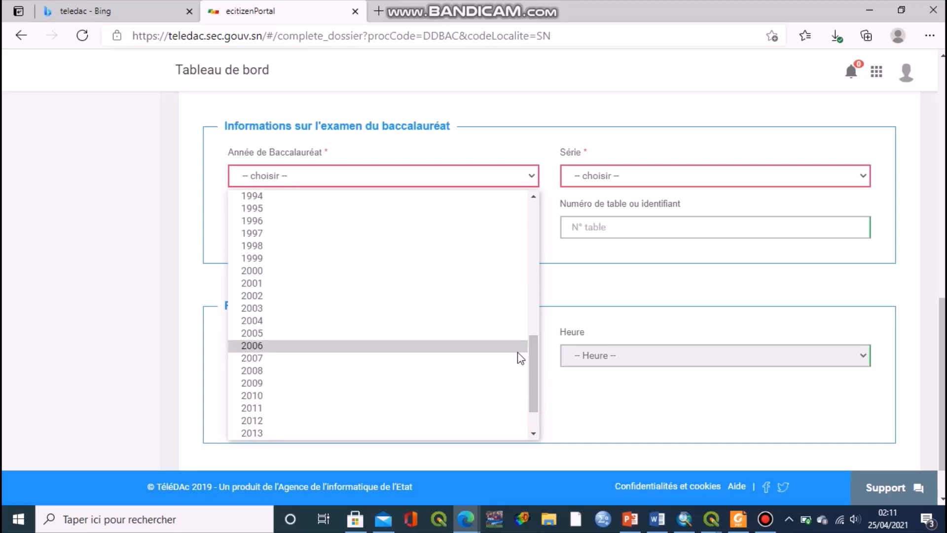
{"action": "left_click", "coordinate": [495, 434]}
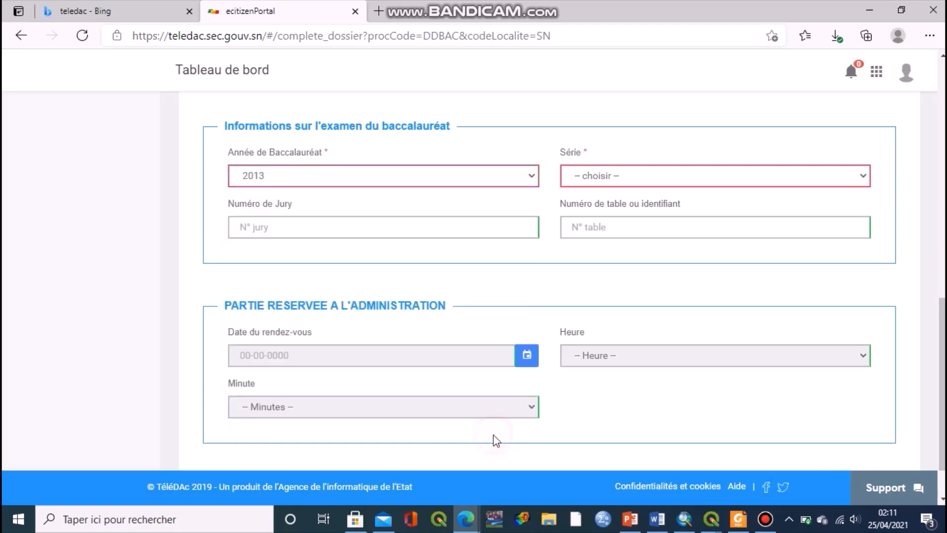
Enter jury number 345 and the candidate's table number.
{"action": "left_click", "coordinate": [340, 231]}
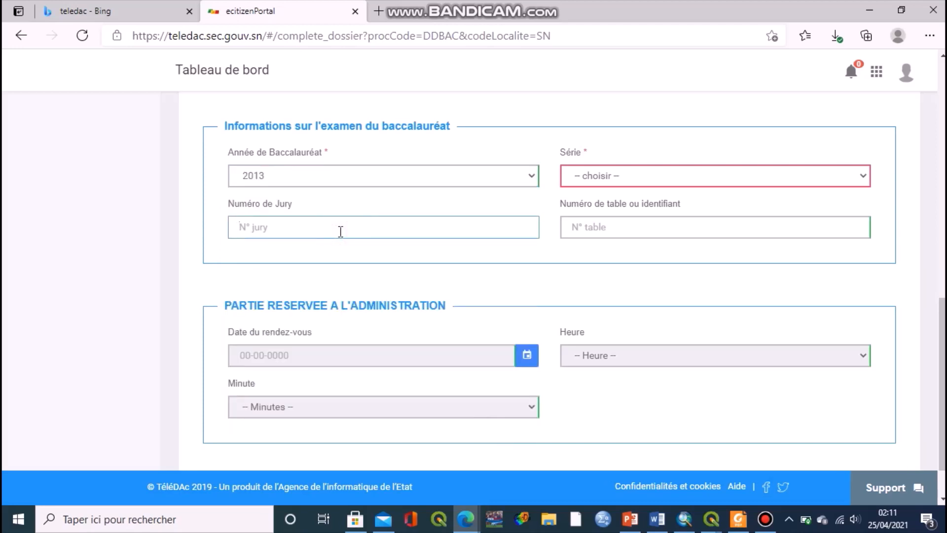
{"action": "left_click", "coordinate": [340, 232]}
{"action": "type", "text": "345"}
{"action": "left_click", "coordinate": [620, 221]}
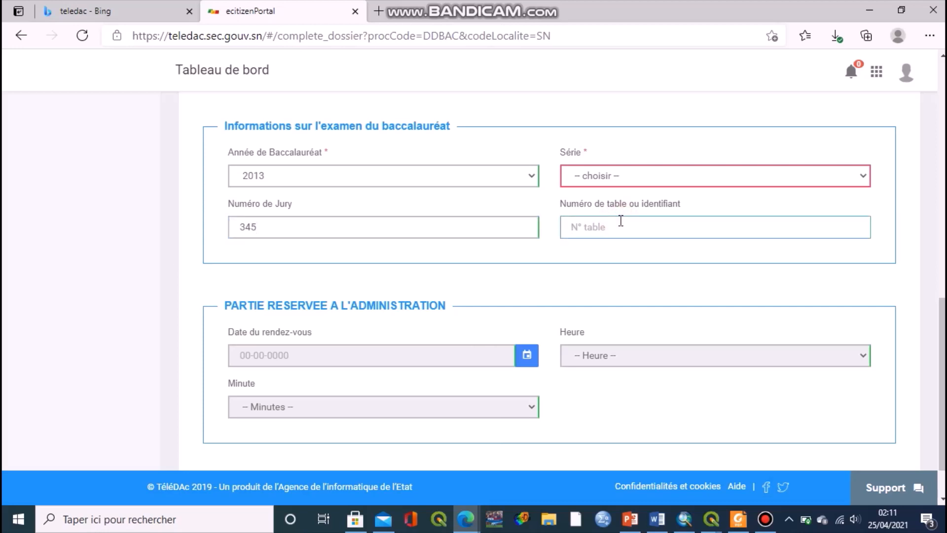
{"action": "key", "text": "BackSpace"}
Choose series L2- Sciences Sociales et Humaines.
{"action": "left_click", "coordinate": [614, 184]}
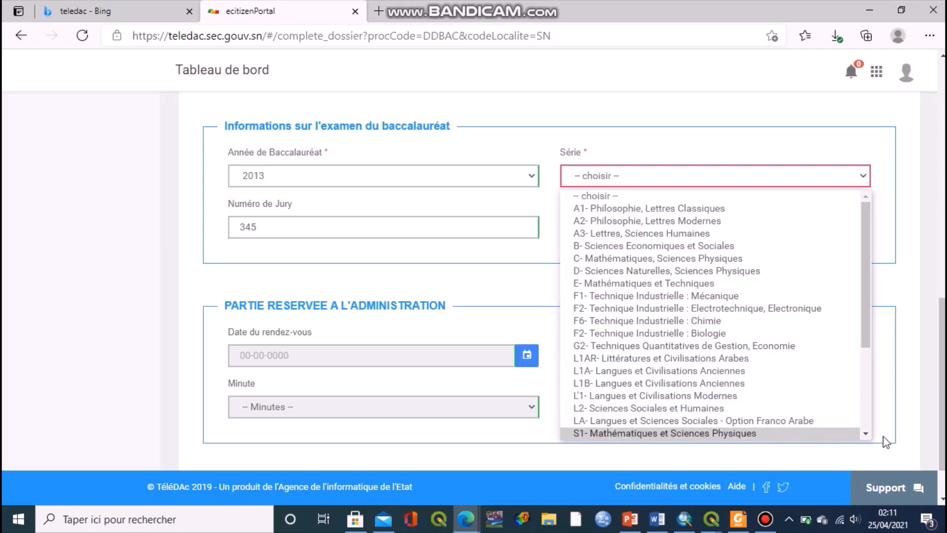
{"action": "left_click", "coordinate": [782, 412]}
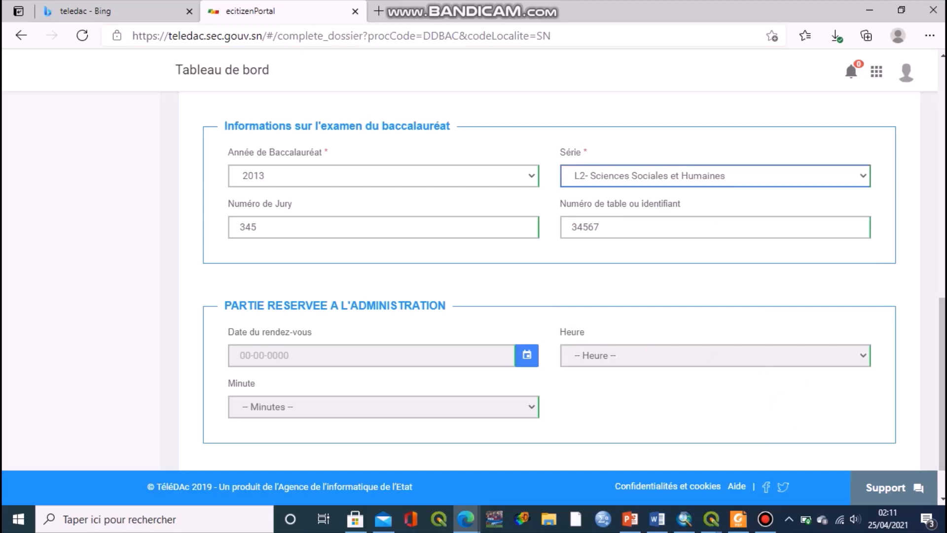
{"action": "scroll", "coordinate": [551, 361], "scroll_direction": "down", "scroll_amount": 2}
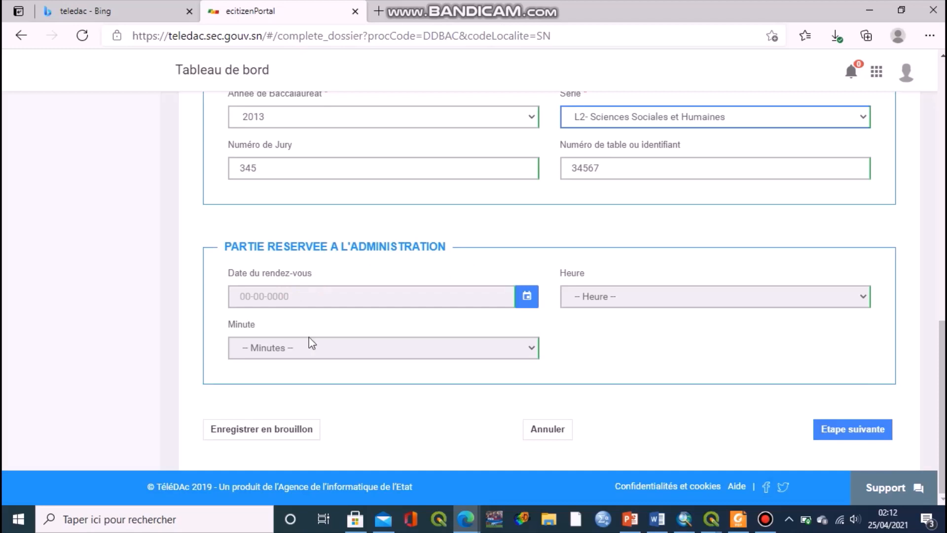
Advance to the Pièces jointes step and browse for the certificate file.
{"action": "left_click", "coordinate": [876, 431]}
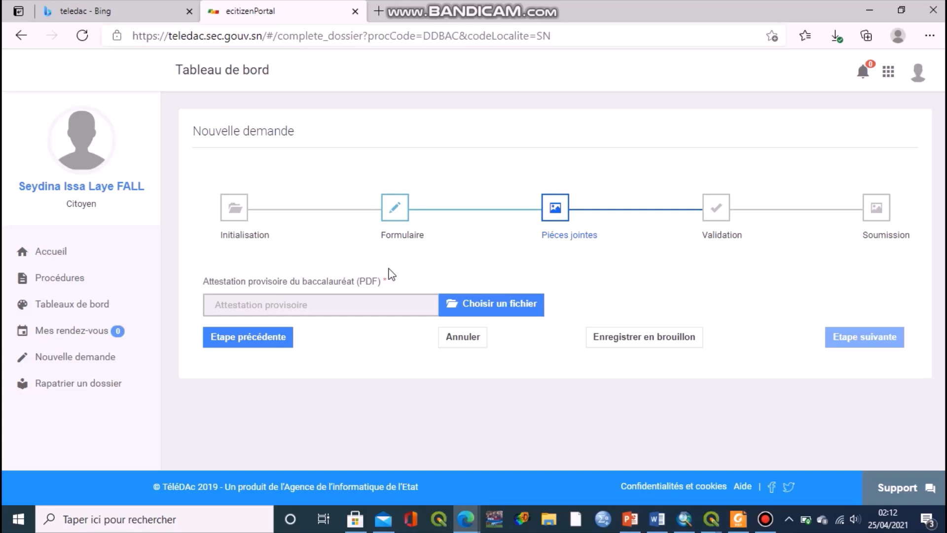
{"action": "left_click", "coordinate": [507, 307]}
Attach 3127-2021-Happy_Path_Biometrics_Feb_2021_FR.pdf from the Bureau and continue to Validation.
{"action": "left_click", "coordinate": [166, 336]}
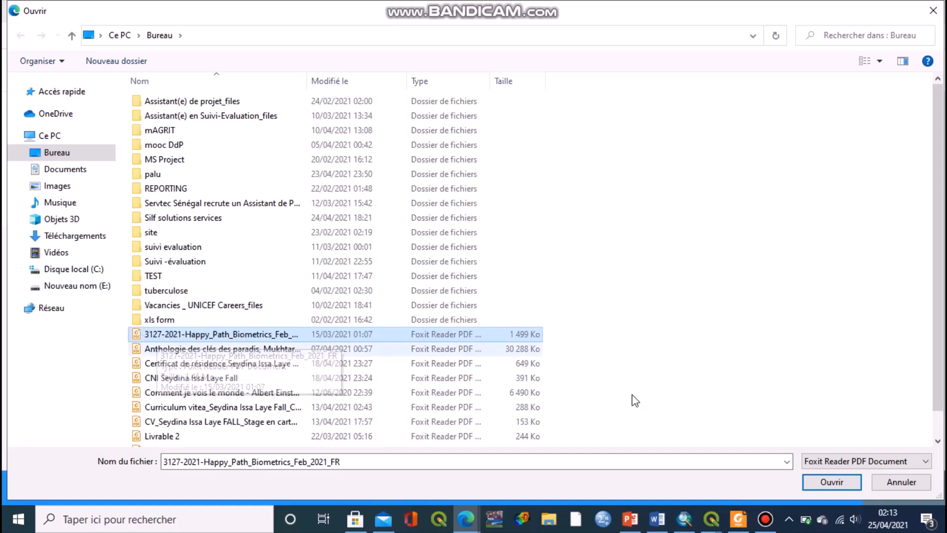
{"action": "left_click", "coordinate": [843, 486]}
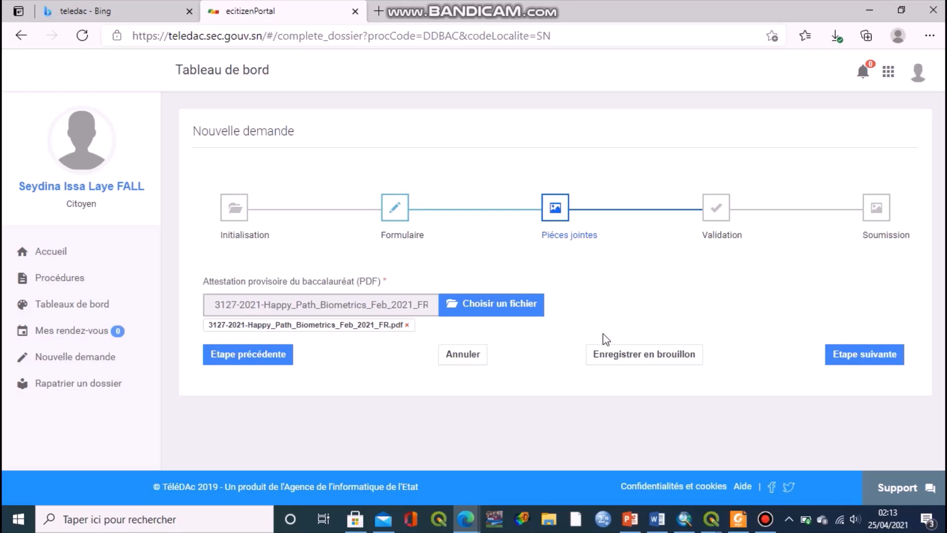
{"action": "left_click", "coordinate": [854, 356]}
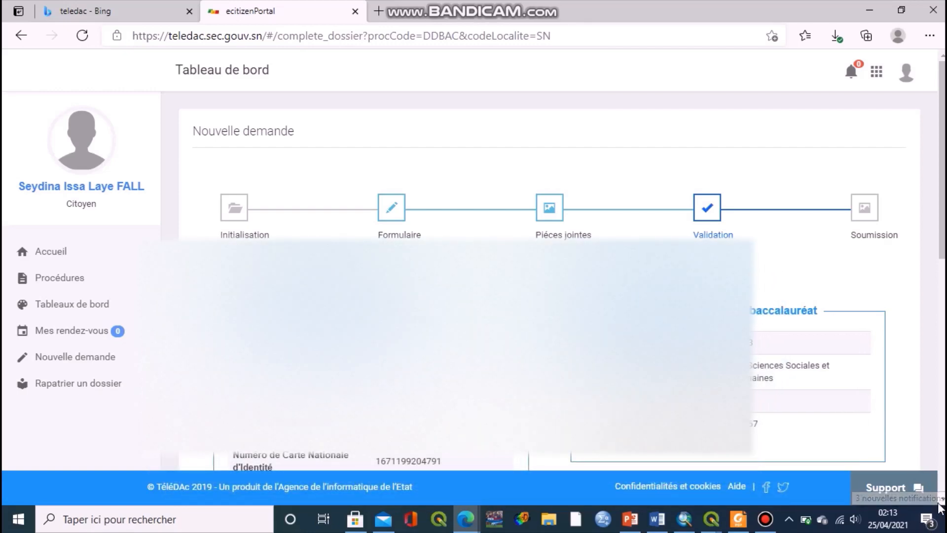
Scroll the Validation summary down to the Liste des pièces jointes showing the PDF.
{"action": "scroll", "coordinate": [943, 504], "scroll_direction": "down", "scroll_amount": 3}
{"action": "scroll", "coordinate": [943, 503], "scroll_direction": "down", "scroll_amount": 6}
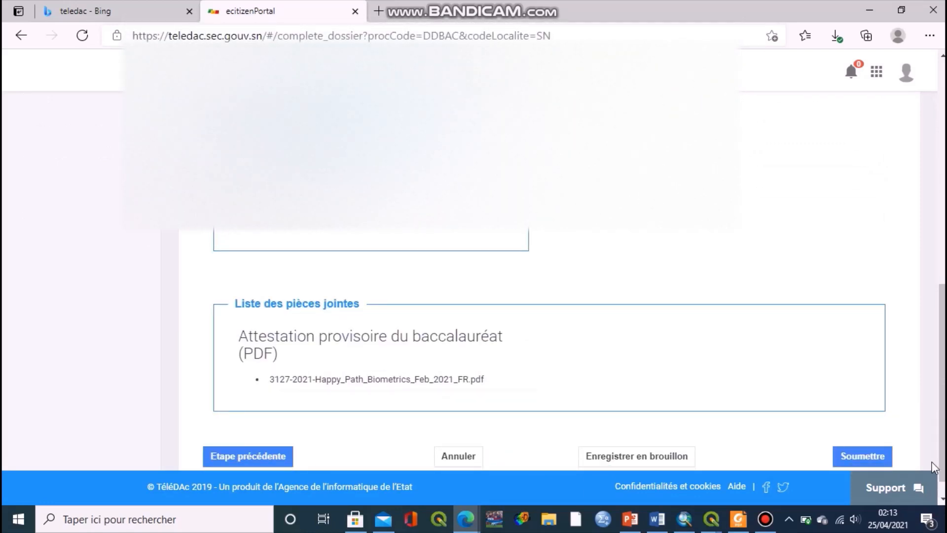
{"action": "left_click", "coordinate": [942, 499]}
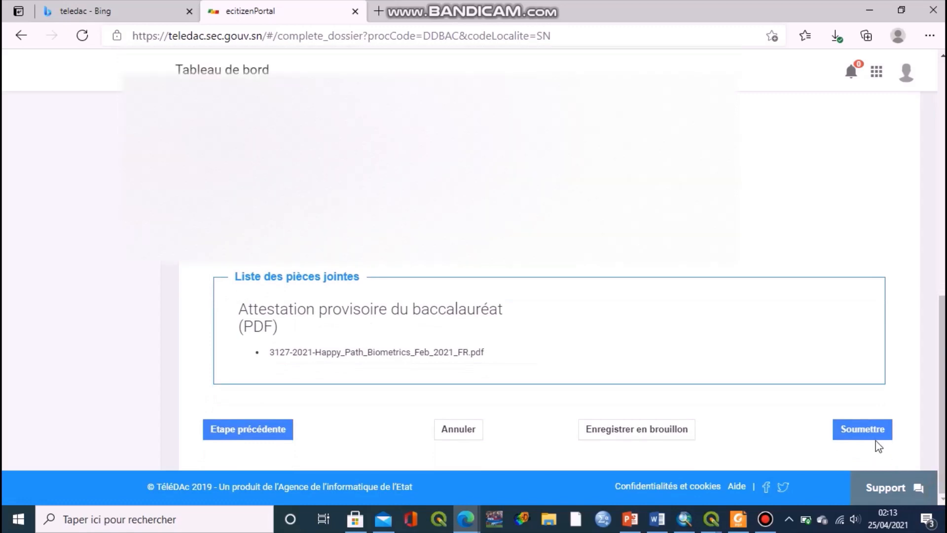